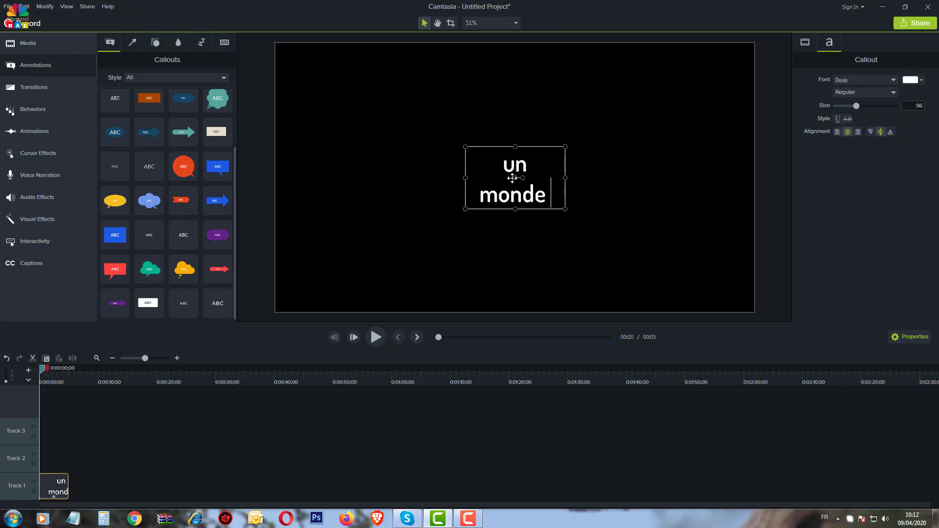
# Complete the callout text as "un monde varié" and enlarge its box until the text fits on one line.
pyautogui.write('varié')
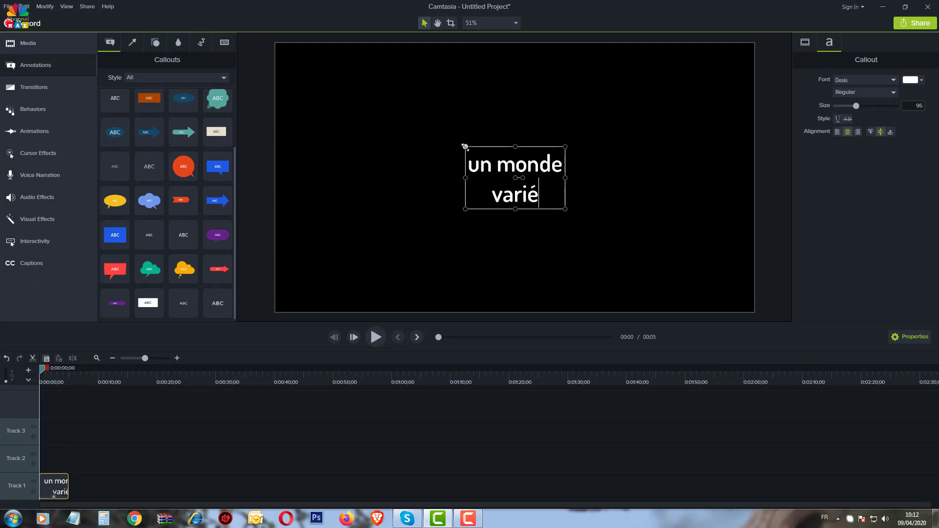
pyautogui.moveTo(465, 146); pyautogui.dragTo(381, 130)
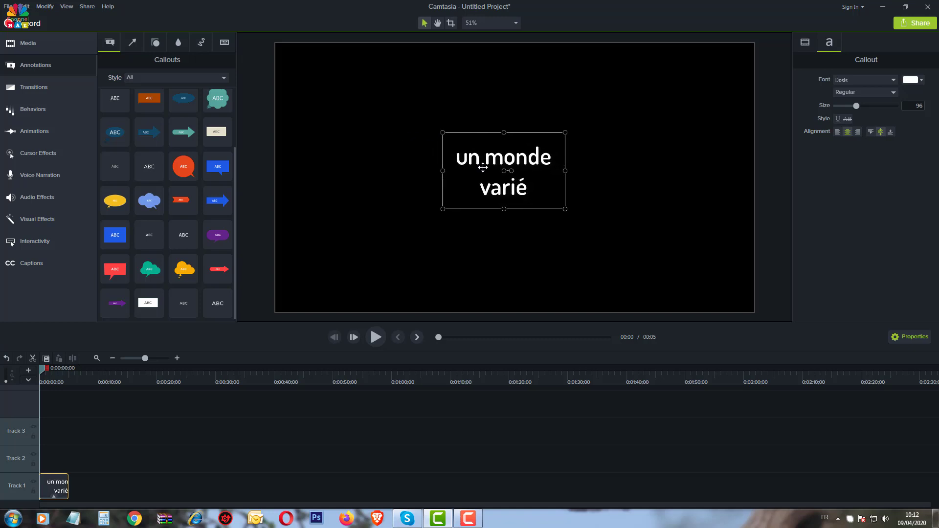
pyautogui.moveTo(565, 170); pyautogui.dragTo(623, 172)
pyautogui.moveTo(443, 170); pyautogui.dragTo(368, 172)
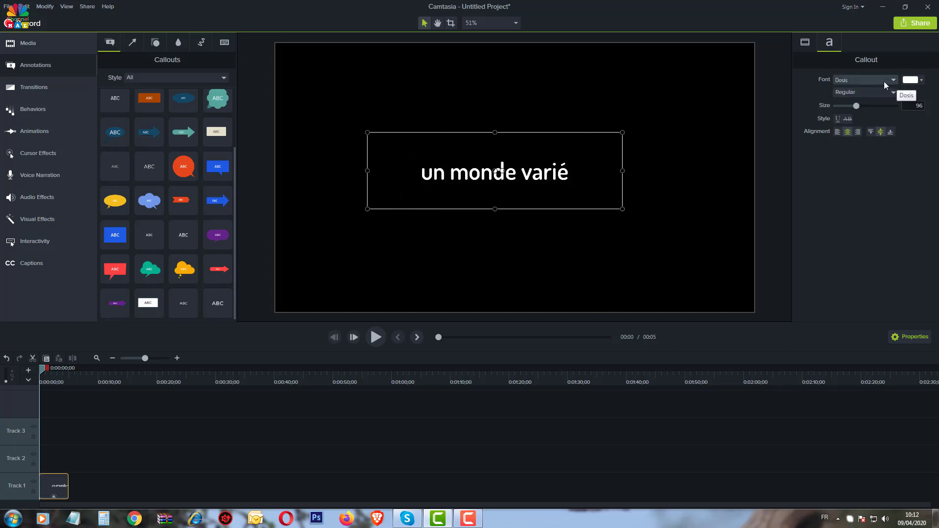
# Colour the callout text bright red and increase its font size to 147.
pyautogui.click(910, 79)
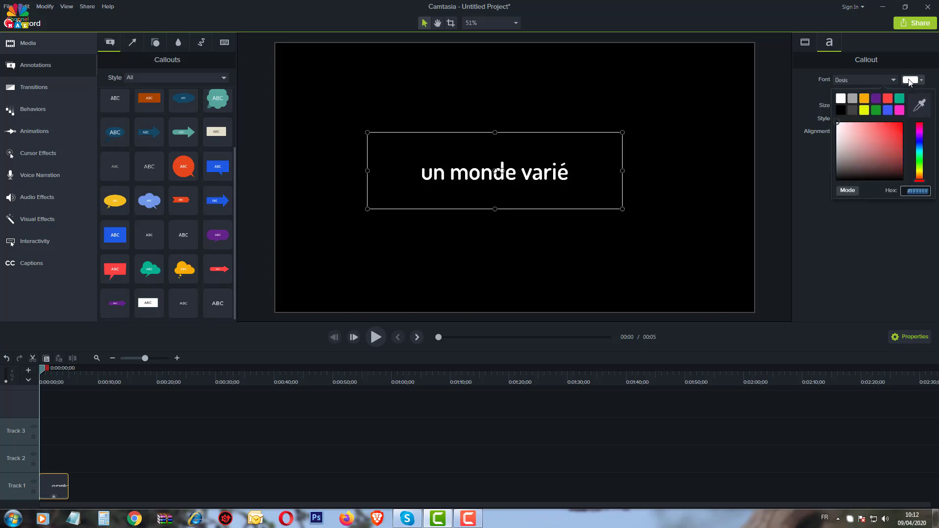
pyautogui.click(882, 134)
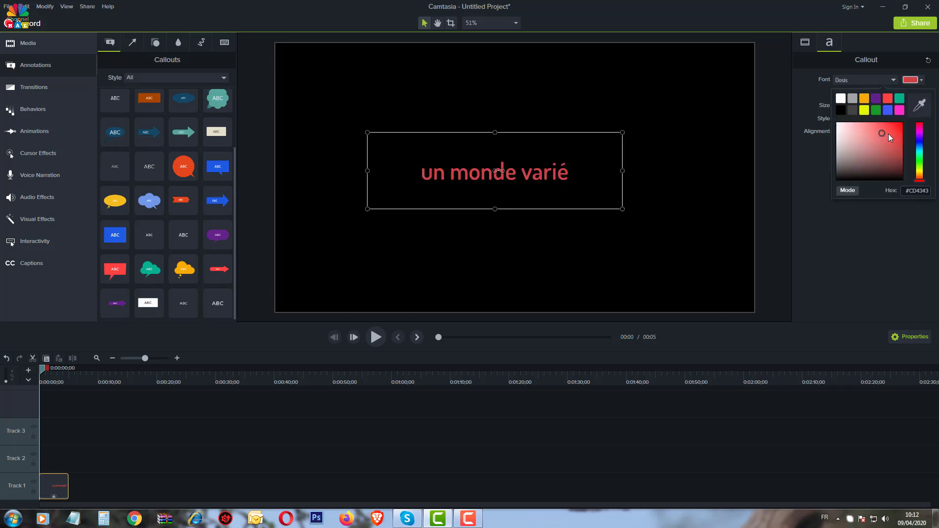
pyautogui.click(895, 128)
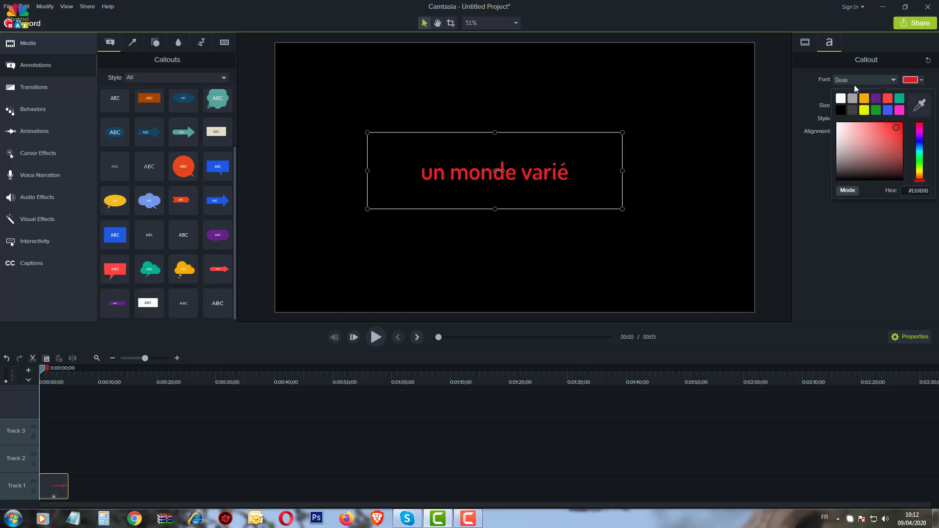
pyautogui.click(809, 175)
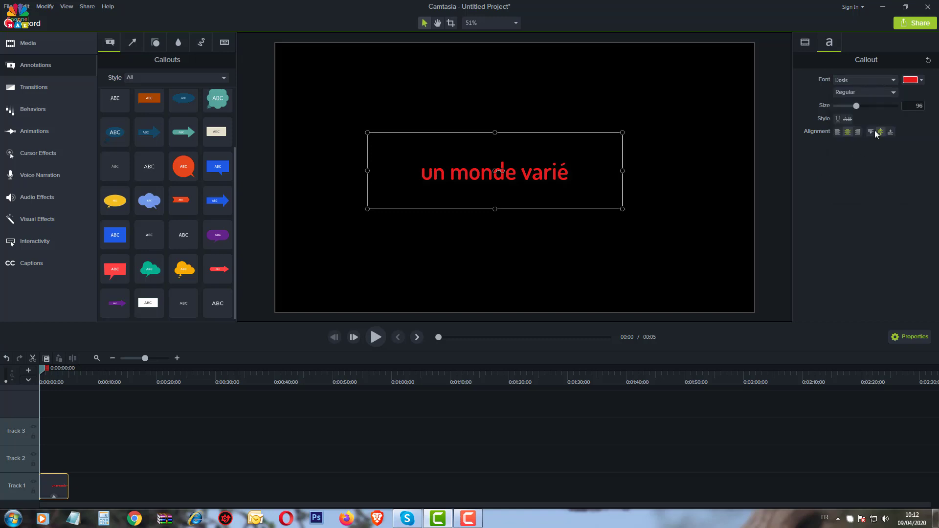
pyautogui.click(924, 107)
pyautogui.moveTo(858, 105); pyautogui.dragTo(870, 107)
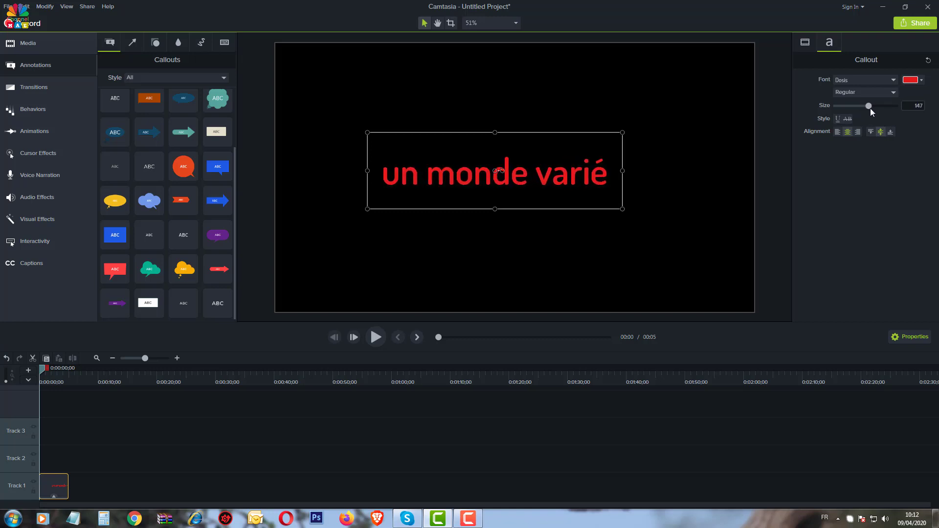
# Set the colour of the whole callout text to white.
pyautogui.doubleClick(420, 179)
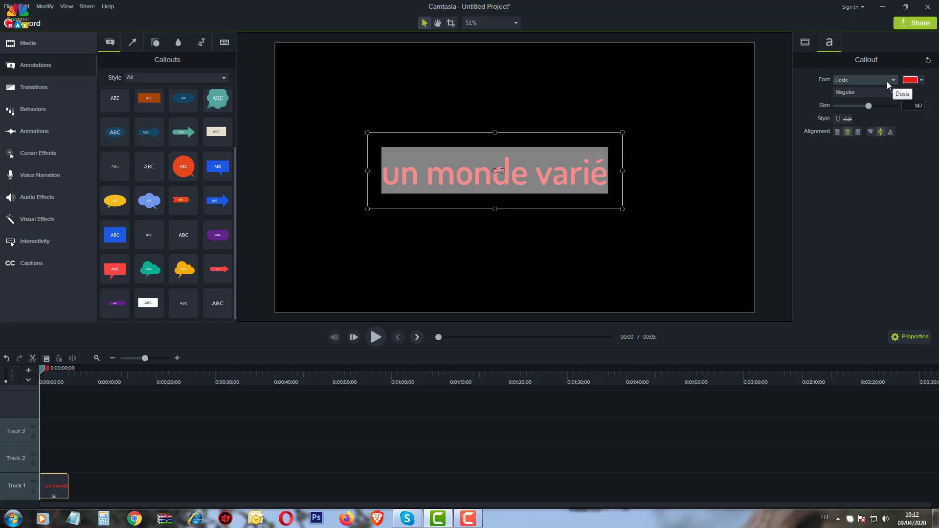
pyautogui.click(910, 80)
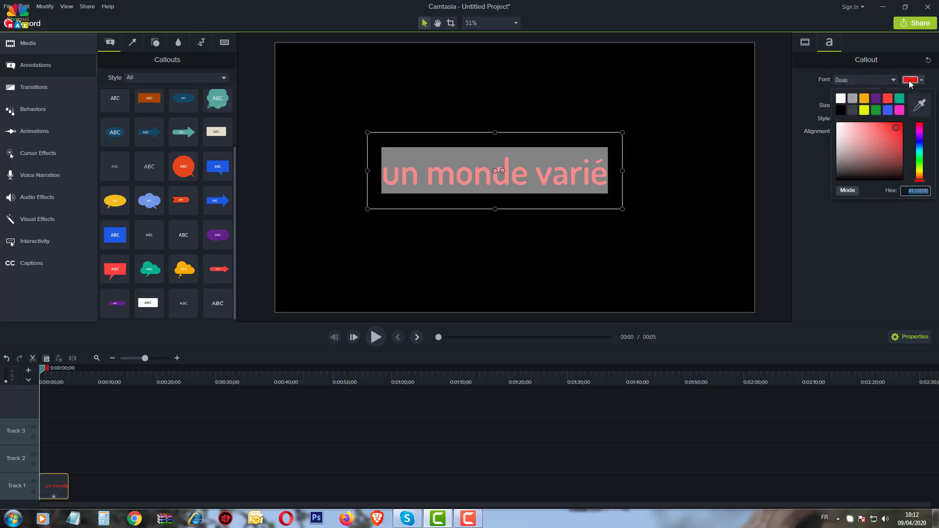
pyautogui.click(841, 98)
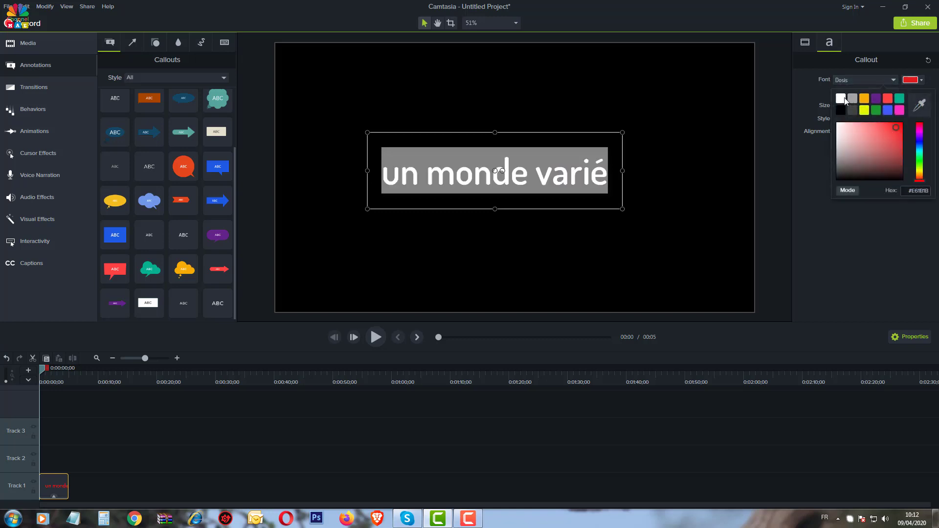
pyautogui.click(658, 133)
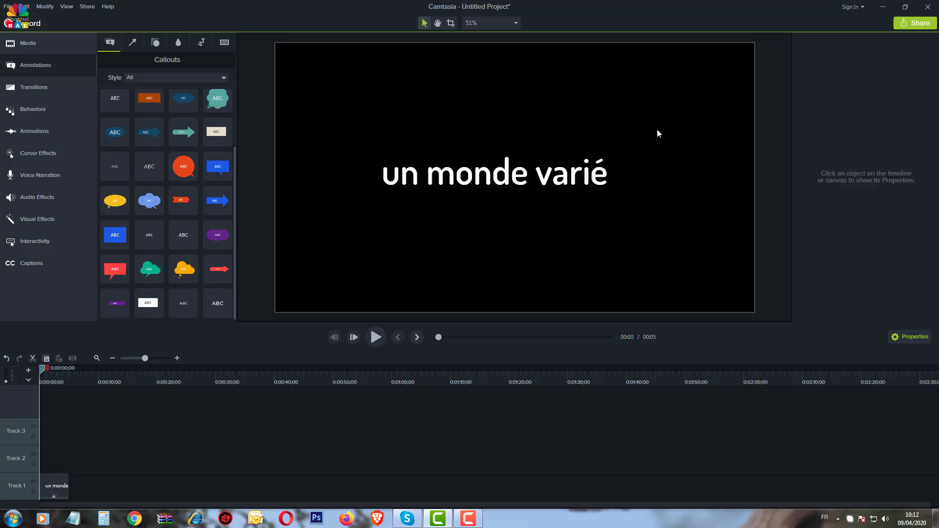
# Set the font style of the whole callout text to Regular Italic.
pyautogui.doubleClick(486, 171)
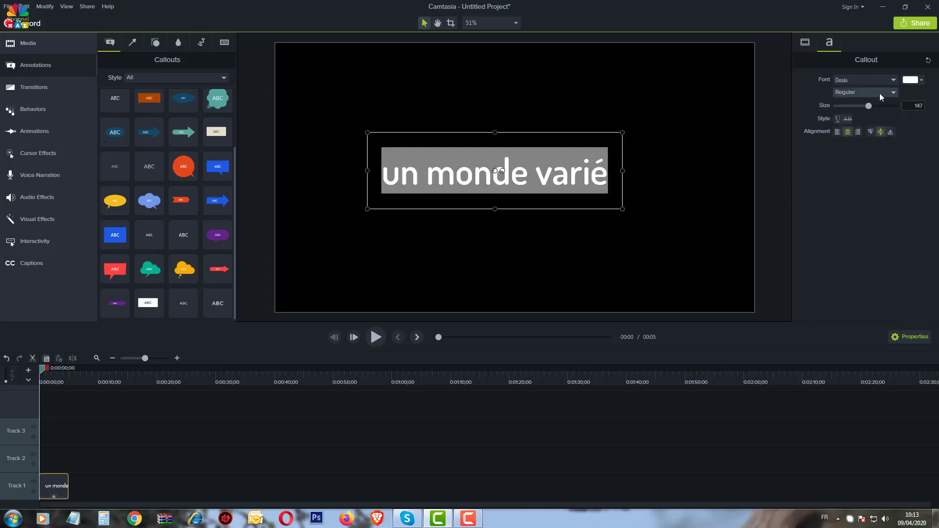
pyautogui.click(889, 94)
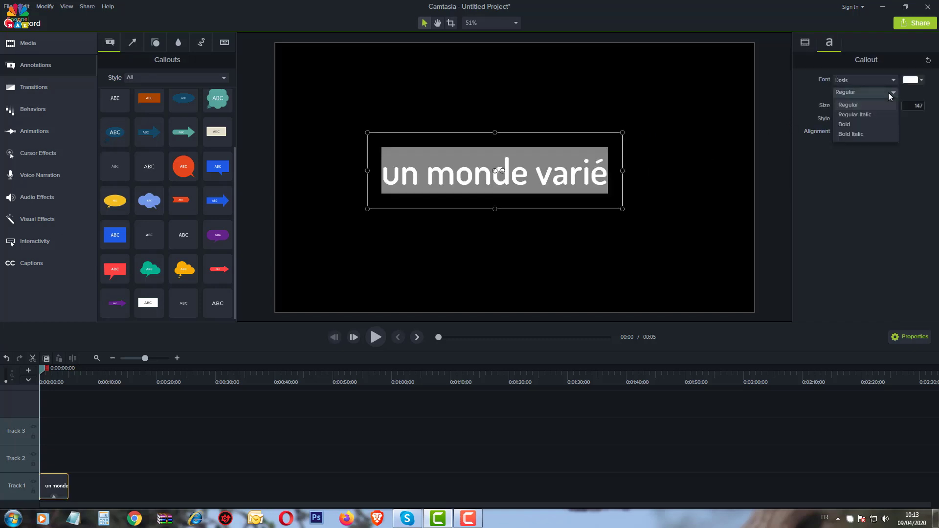
pyautogui.click(858, 116)
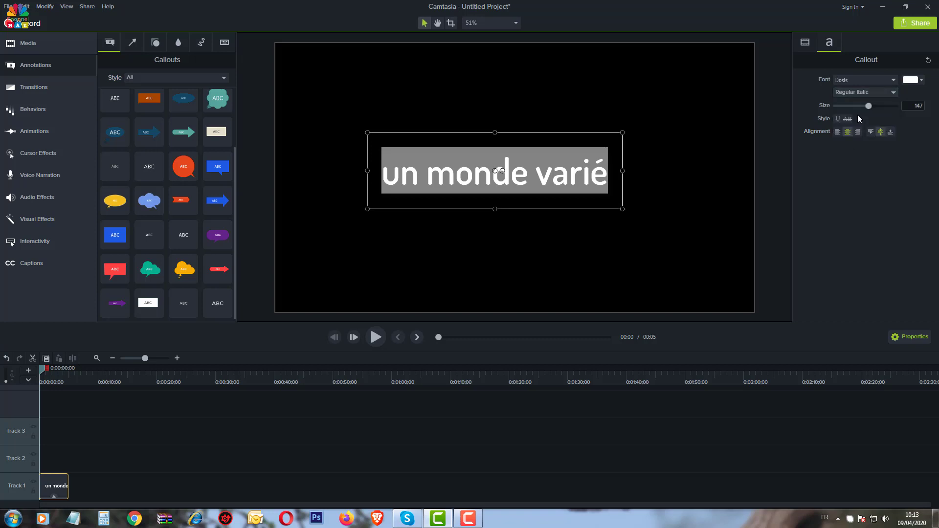
pyautogui.click(601, 176)
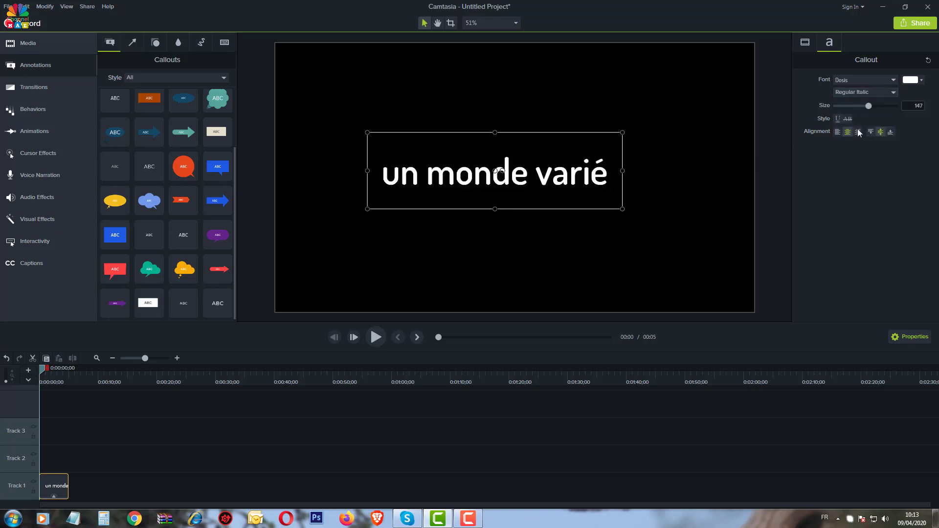
pyautogui.click(872, 93)
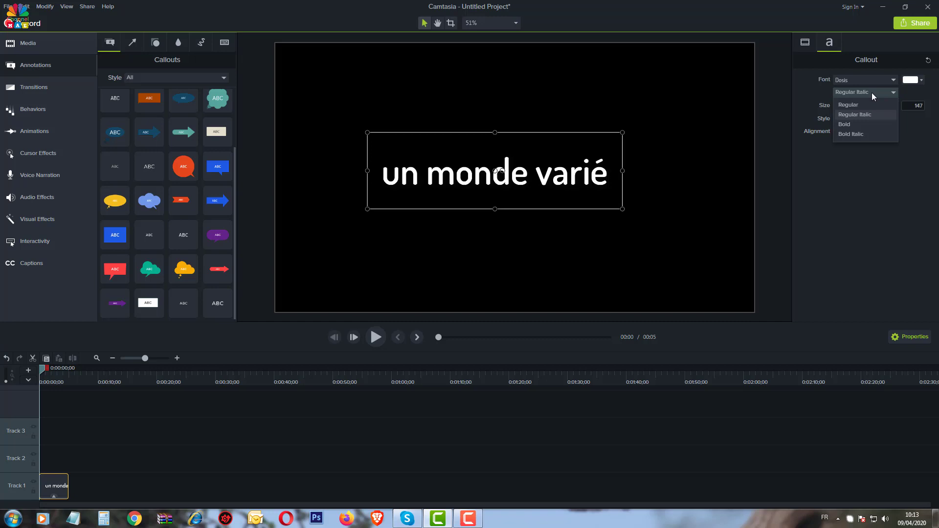
pyautogui.press('Escape')
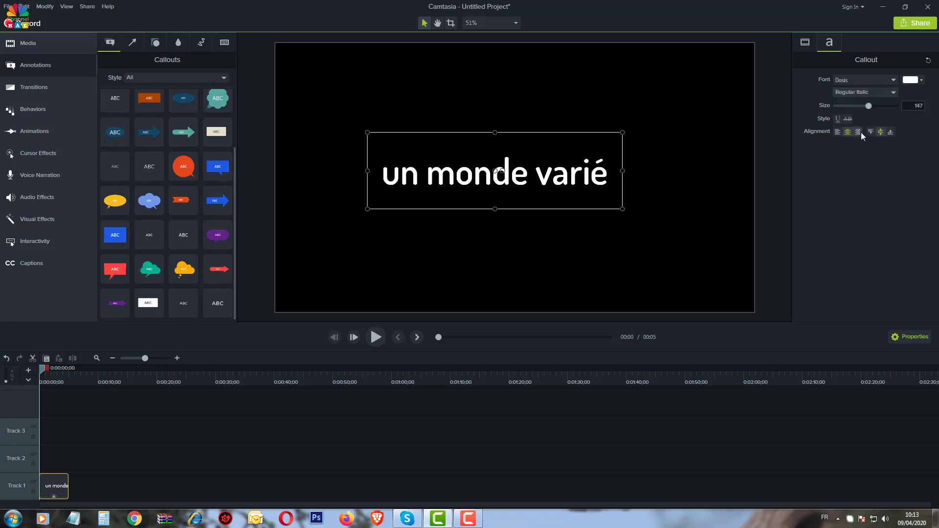
# Change the font of the whole callout text to Ebrima and reduce its size to 123.
pyautogui.click(870, 79)
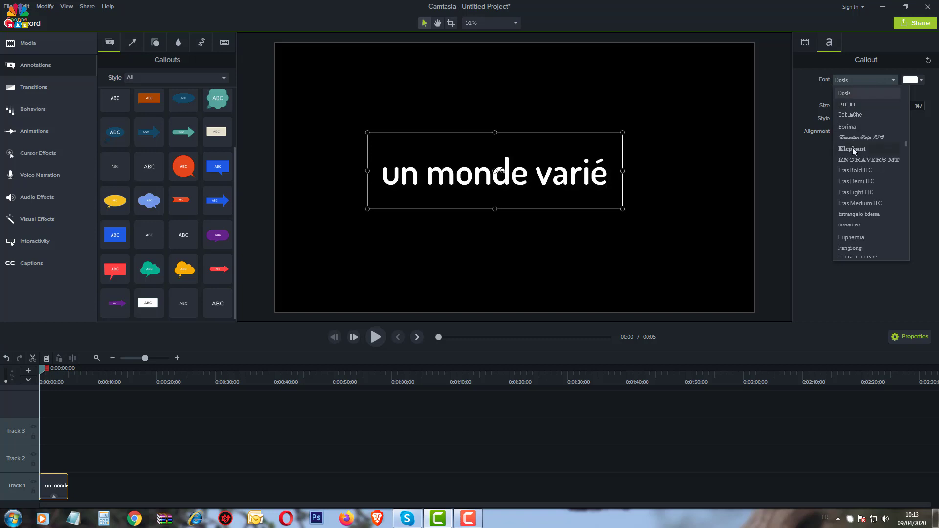
pyautogui.press('Escape')
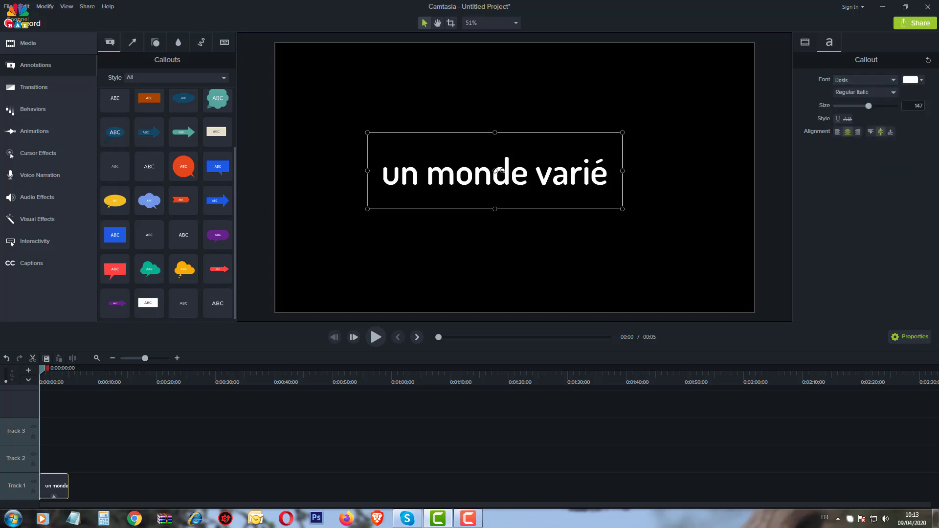
pyautogui.click(569, 172)
pyautogui.hotkey('ctrl', 'a')
pyautogui.click(874, 82)
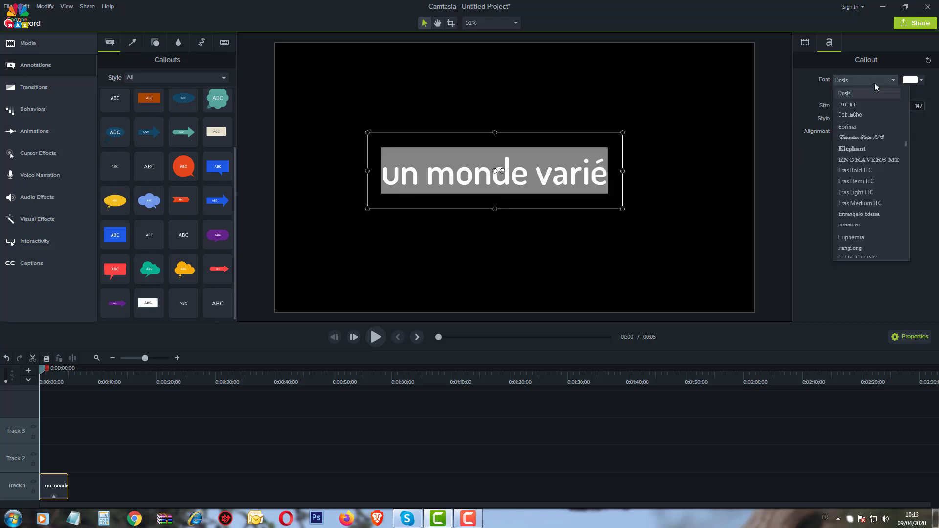
pyautogui.click(852, 127)
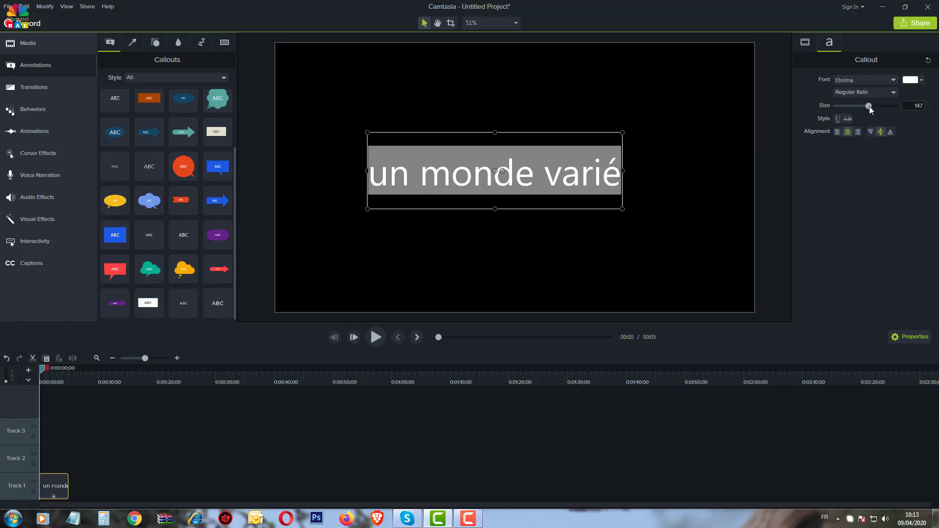
pyautogui.moveTo(870, 106); pyautogui.dragTo(864, 107)
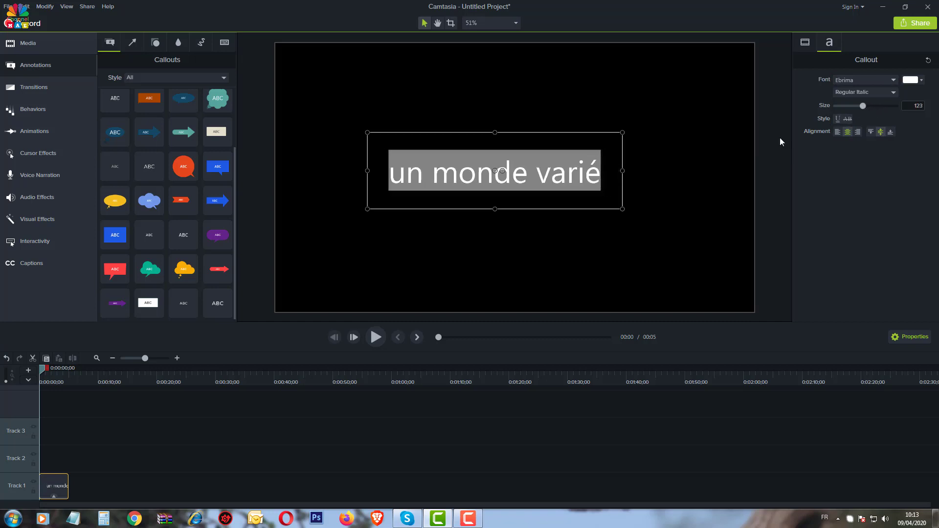
pyautogui.click(696, 157)
pyautogui.click(574, 184)
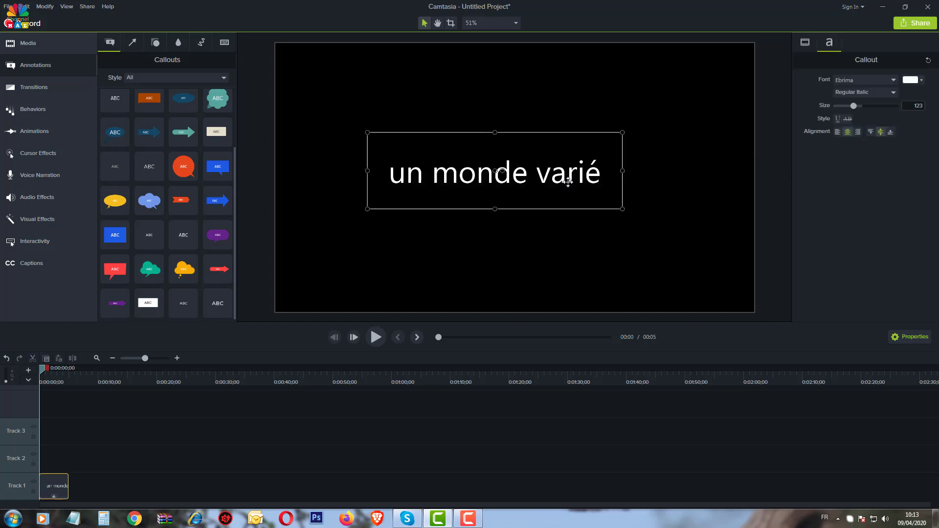
# Set the font style of the callout text to Bold.
pyautogui.click(883, 94)
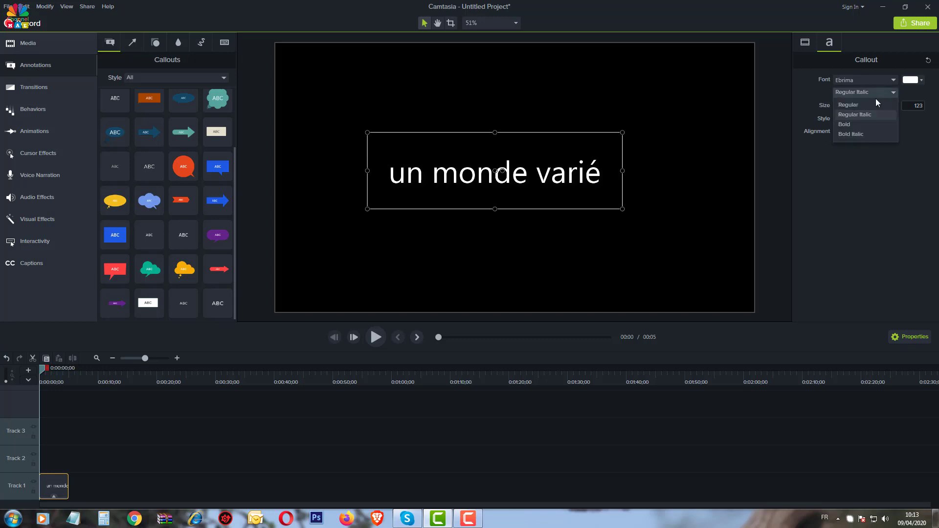
pyautogui.click(852, 124)
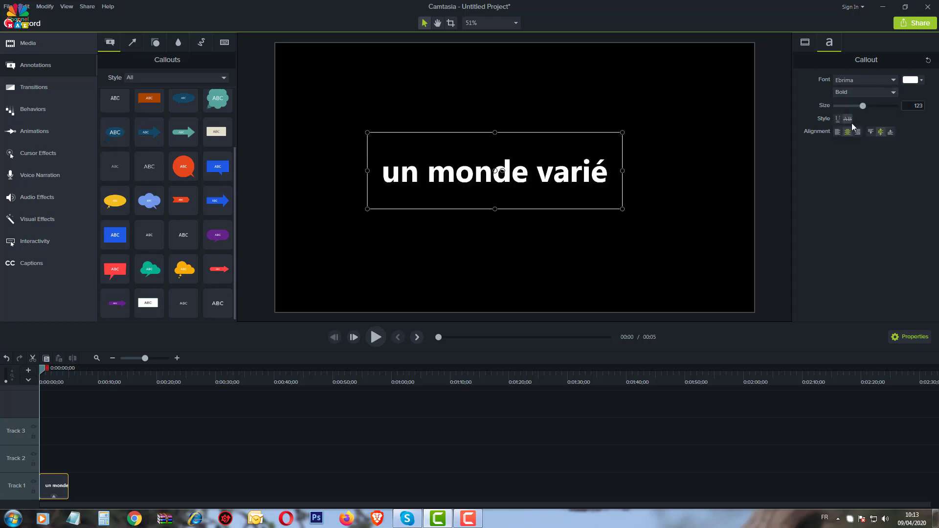
pyautogui.click(865, 91)
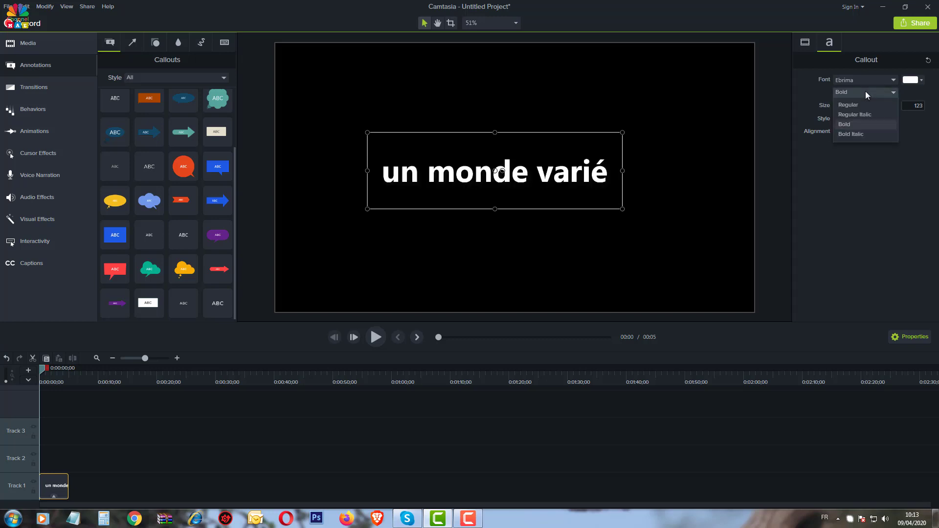
pyautogui.click(598, 181)
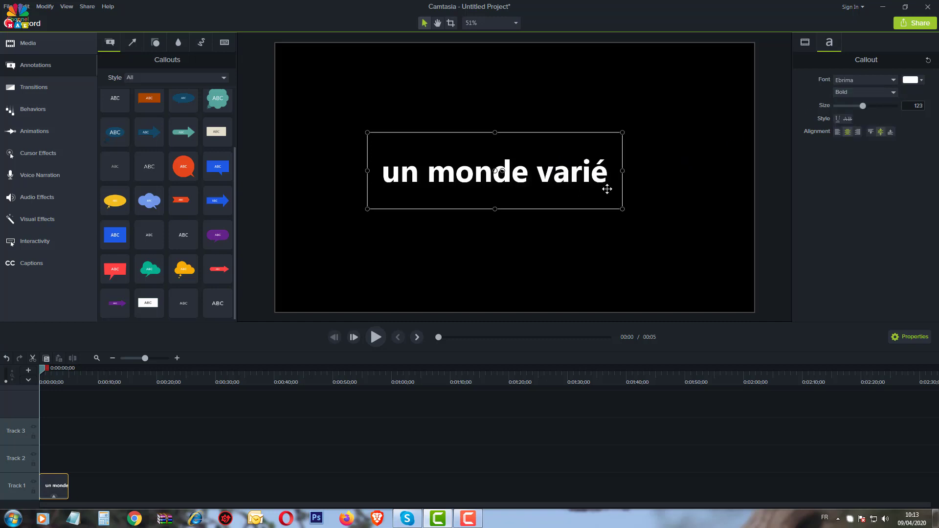
# Try the different horizontal and vertical alignments on the callout text, finishing with it centred in both directions.
pyautogui.click(837, 132)
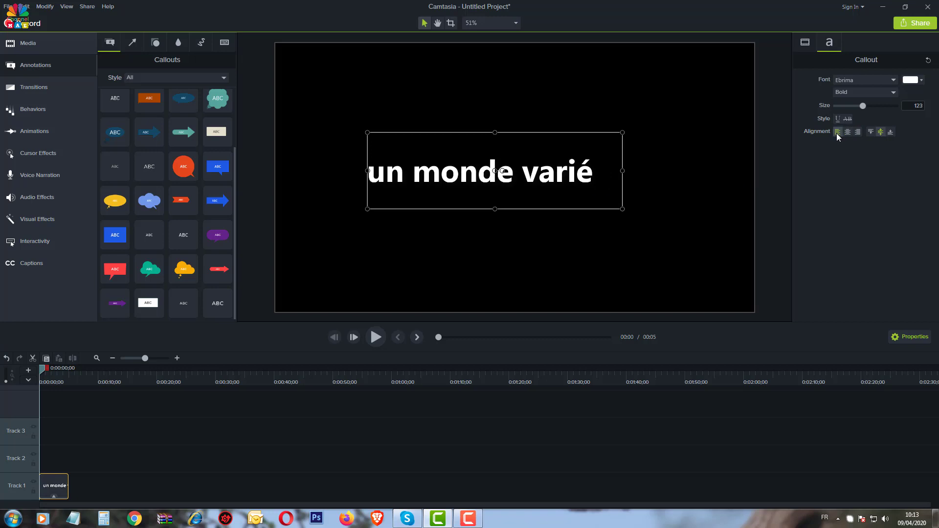
pyautogui.click(847, 132)
pyautogui.click(859, 132)
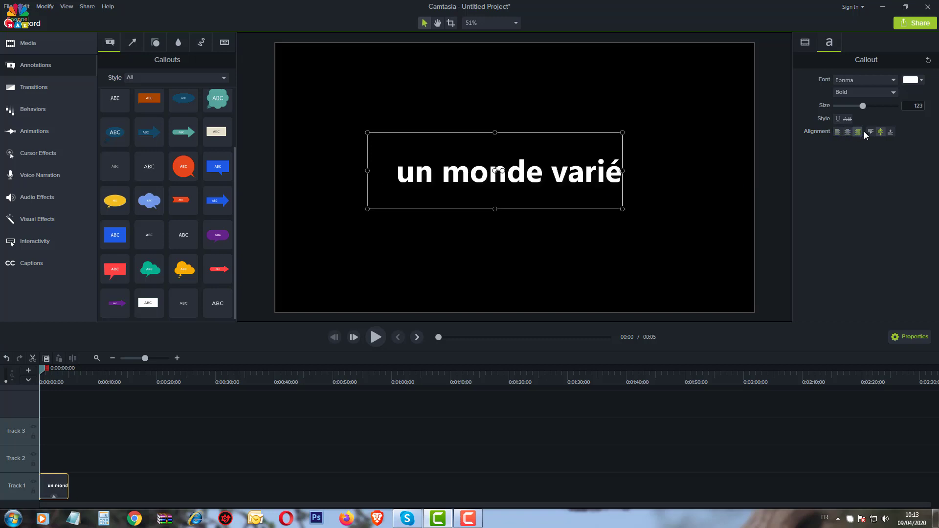
pyautogui.click(870, 132)
pyautogui.click(881, 132)
pyautogui.click(890, 132)
pyautogui.click(847, 132)
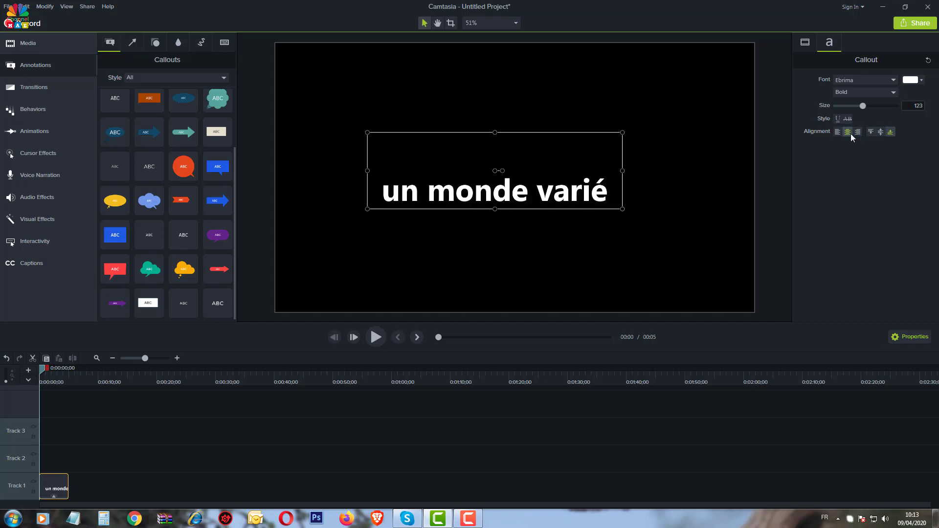
pyautogui.click(880, 132)
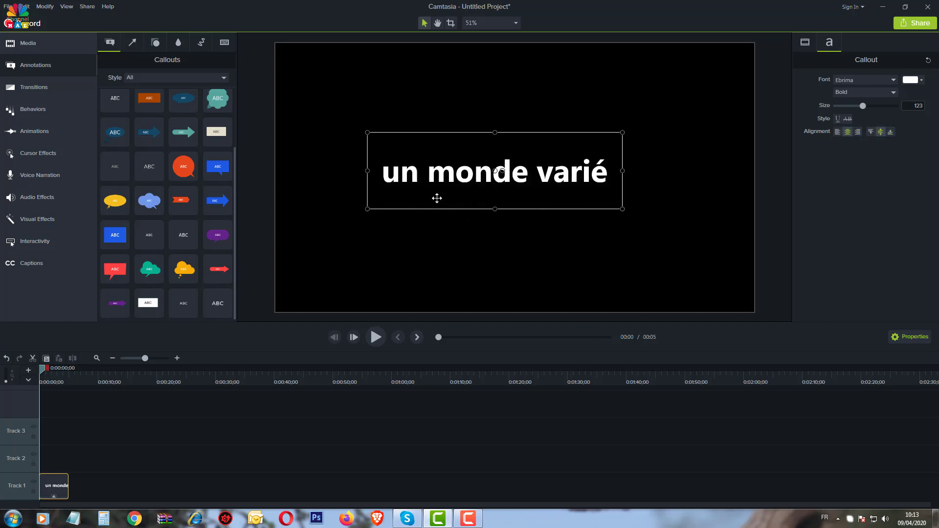
pyautogui.click(345, 223)
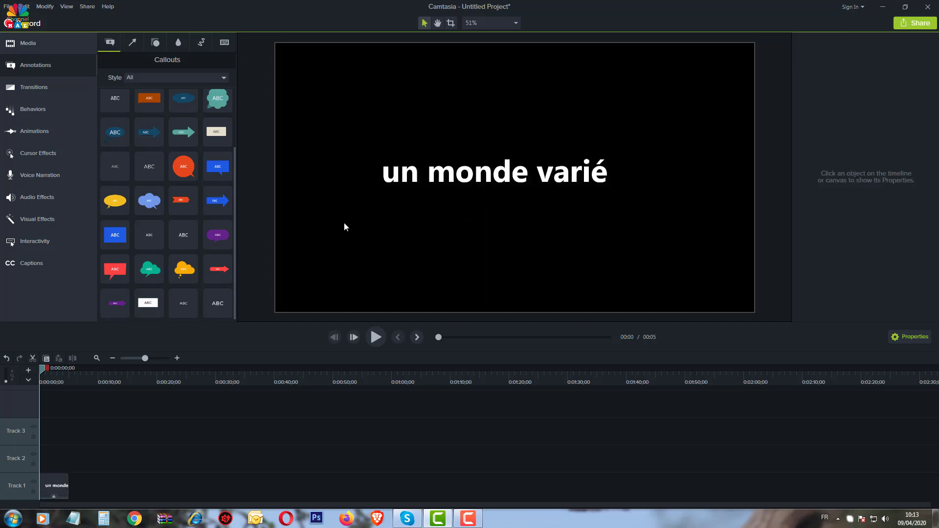
# Try a Sketch Motion check mark below the callout text.
pyautogui.click(389, 176)
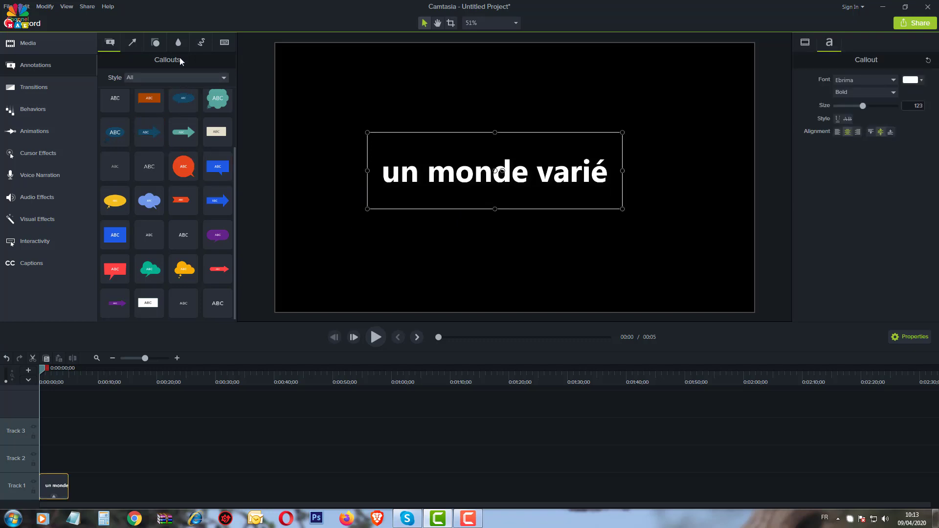
pyautogui.click(199, 44)
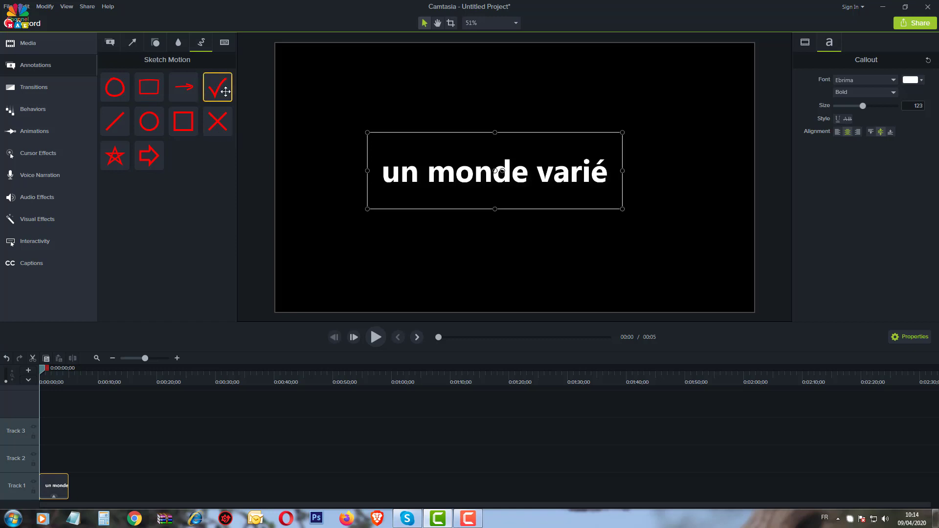
pyautogui.moveTo(225, 91)
pyautogui.mouseDown()
pyautogui.moveTo(278, 128)
pyautogui.moveTo(326, 142)
pyautogui.moveTo(450, 237)
pyautogui.mouseUp()
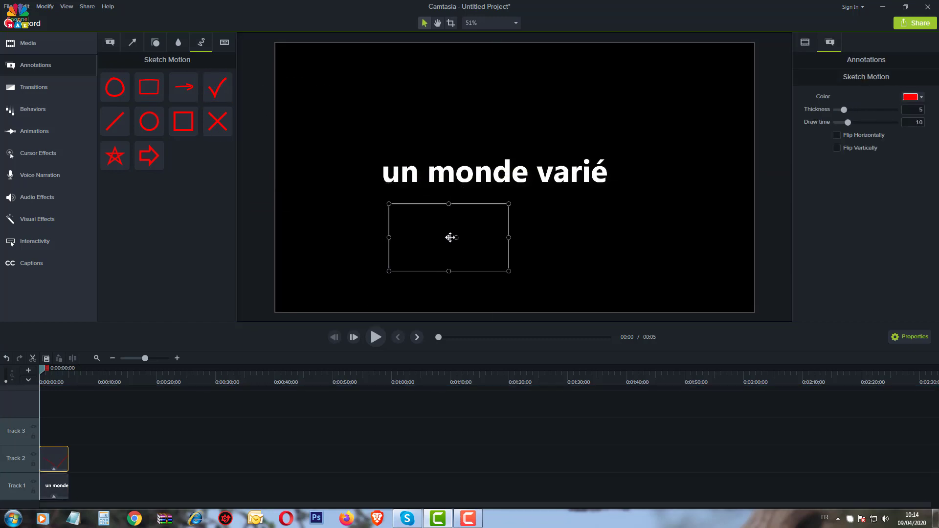
pyautogui.press('Delete')
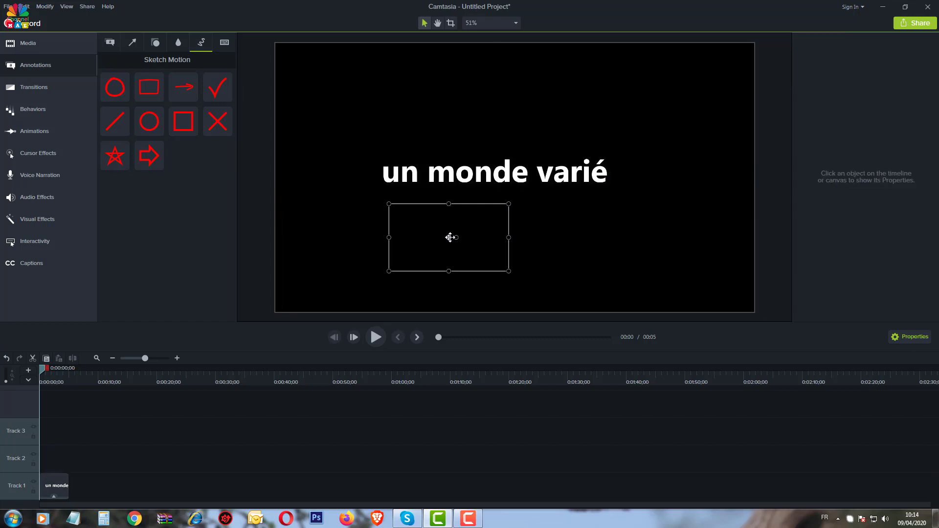
# Add the hand-drawn Sketch Motion circle and stretch it so that it surrounds the whole callout text.
pyautogui.click(156, 103)
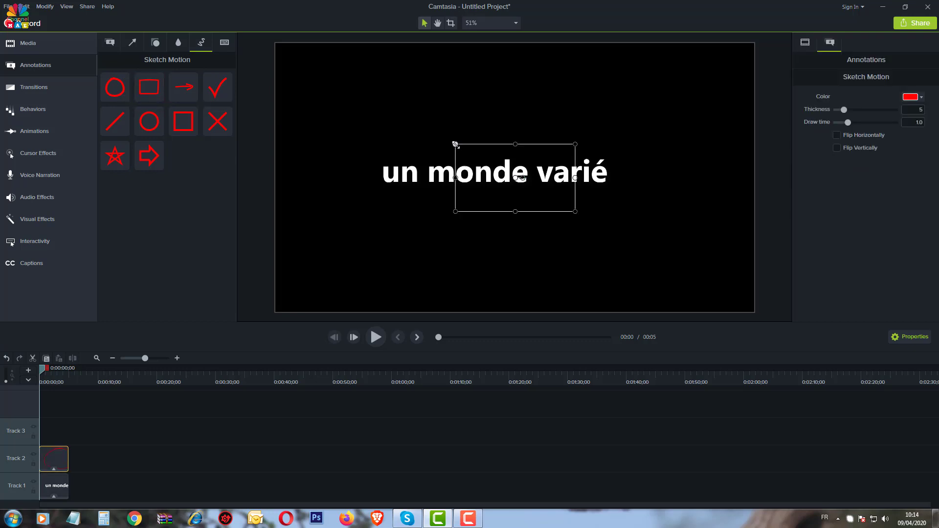
pyautogui.moveTo(455, 144); pyautogui.dragTo(354, 141)
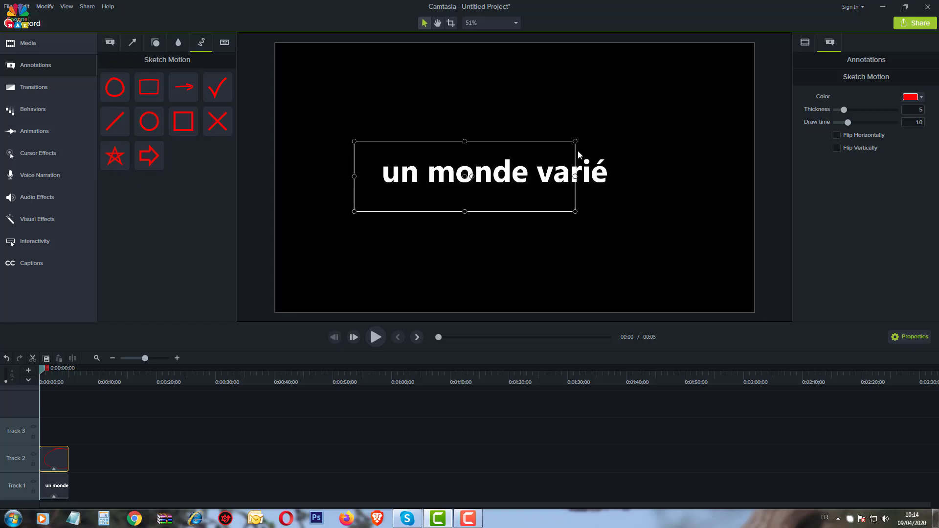
pyautogui.moveTo(577, 176); pyautogui.dragTo(631, 175)
# Trim the circle clip to start about one second into the timeline and preview its drawing animation.
pyautogui.moveTo(40, 455); pyautogui.dragTo(45, 455)
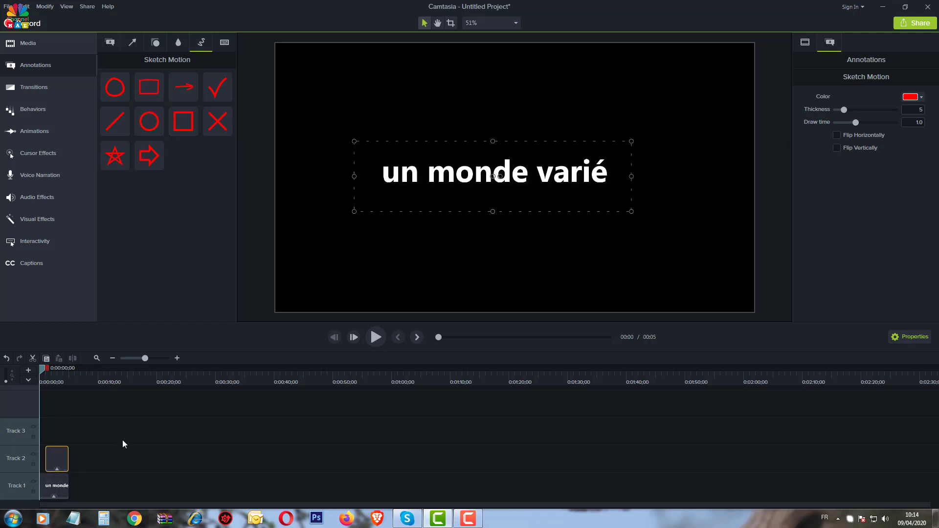
pyautogui.click(375, 337)
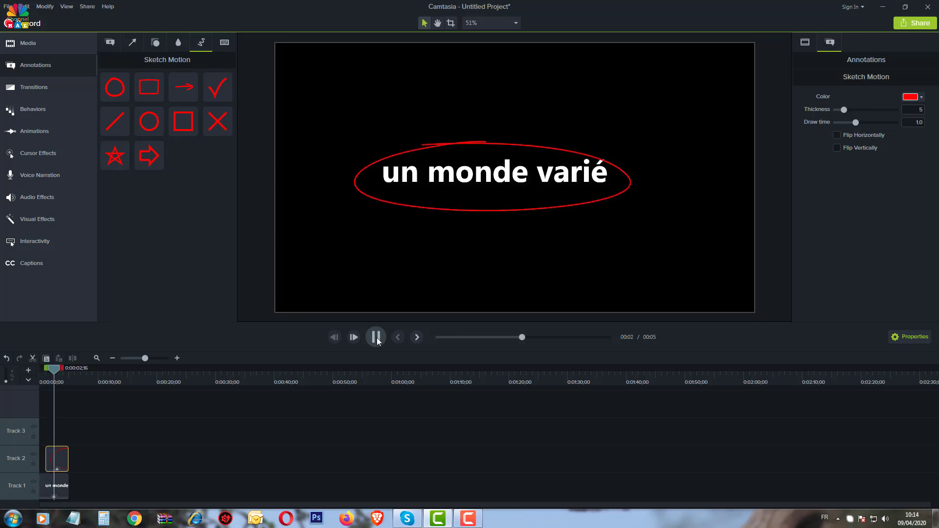
pyautogui.click(377, 340)
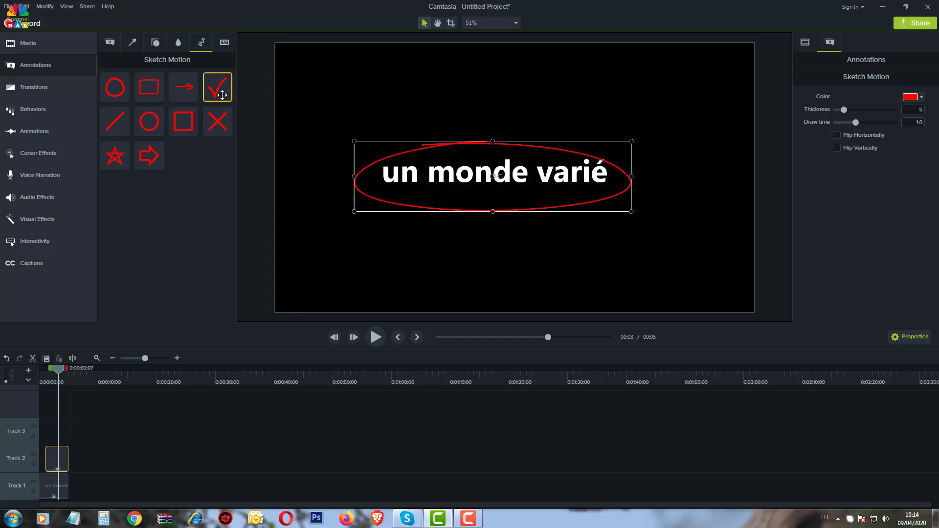
# Add a Sketch Motion check mark over the middle of the text and shorten its clip to end with the other clips.
pyautogui.moveTo(222, 95)
pyautogui.mouseDown()
pyautogui.moveTo(315, 151)
pyautogui.moveTo(306, 247)
pyautogui.moveTo(301, 242)
pyautogui.mouseUp()
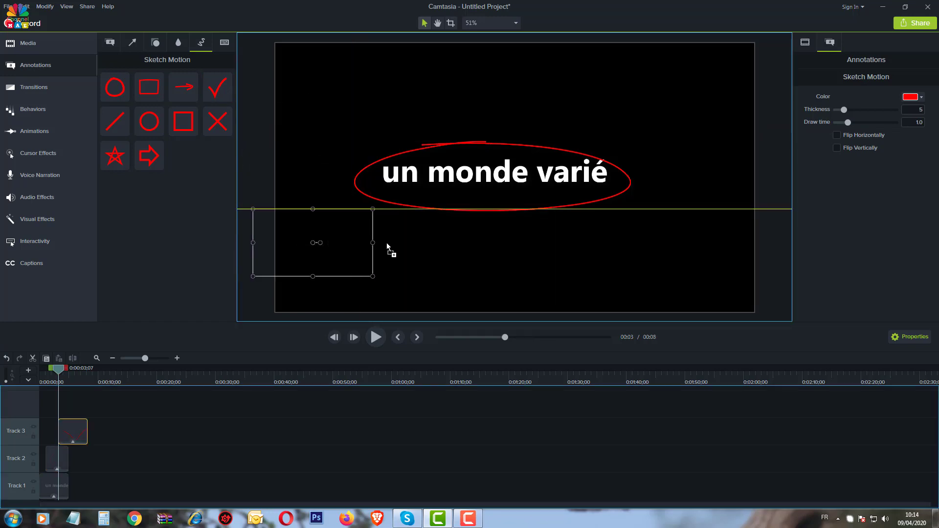
pyautogui.moveTo(386, 242)
pyautogui.mouseDown()
pyautogui.moveTo(457, 241)
pyautogui.moveTo(462, 175)
pyautogui.mouseUp()
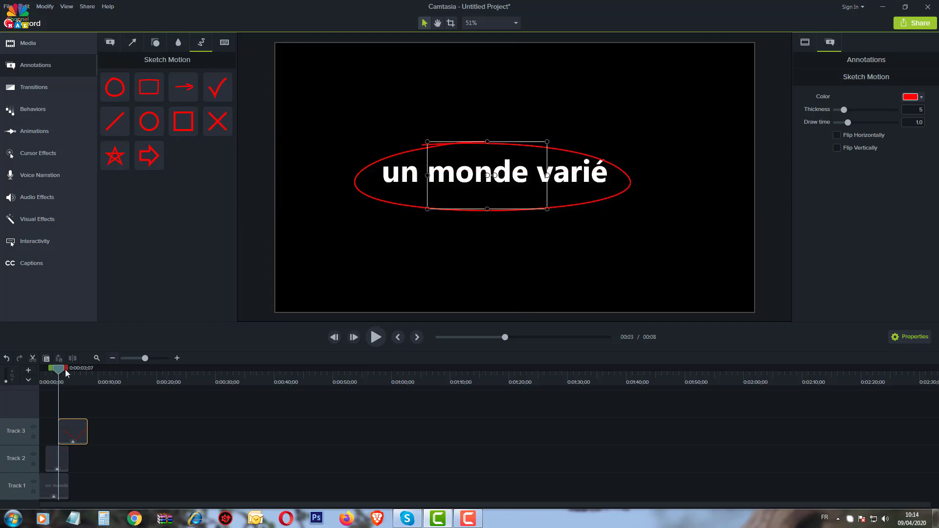
pyautogui.click(88, 427)
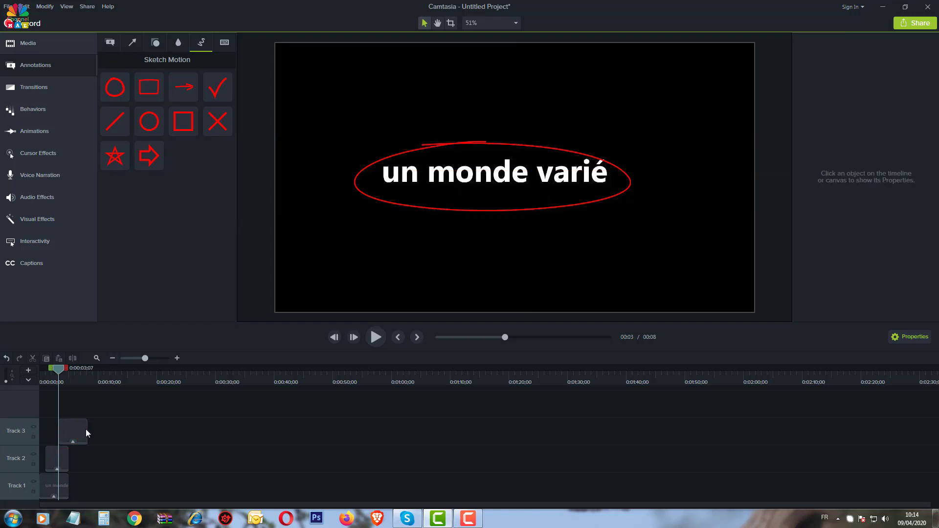
pyautogui.moveTo(87, 431); pyautogui.dragTo(68, 431)
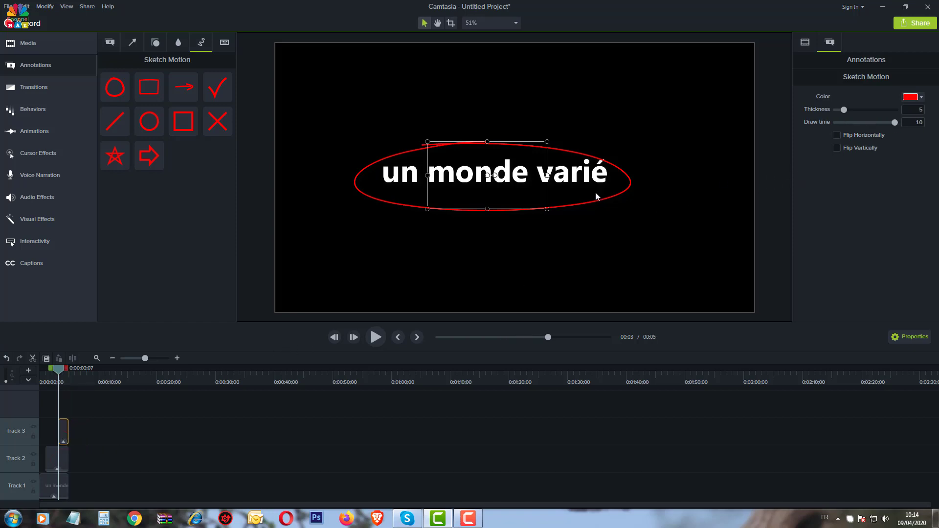
# Color the check mark green, set its thickness to 12 and make it smaller within the circle.
pyautogui.moveTo(68, 374); pyautogui.dragTo(61, 372)
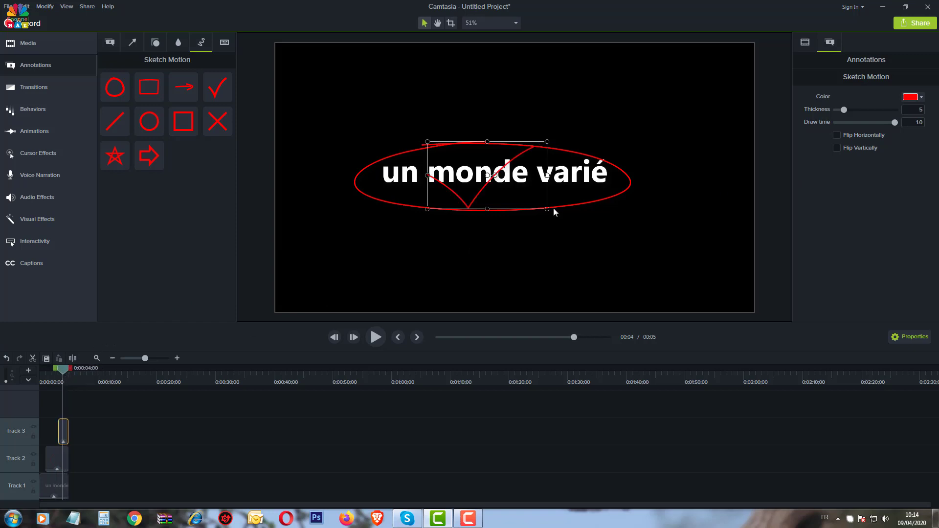
pyautogui.click(913, 97)
pyautogui.click(877, 128)
pyautogui.moveTo(844, 110); pyautogui.dragTo(872, 109)
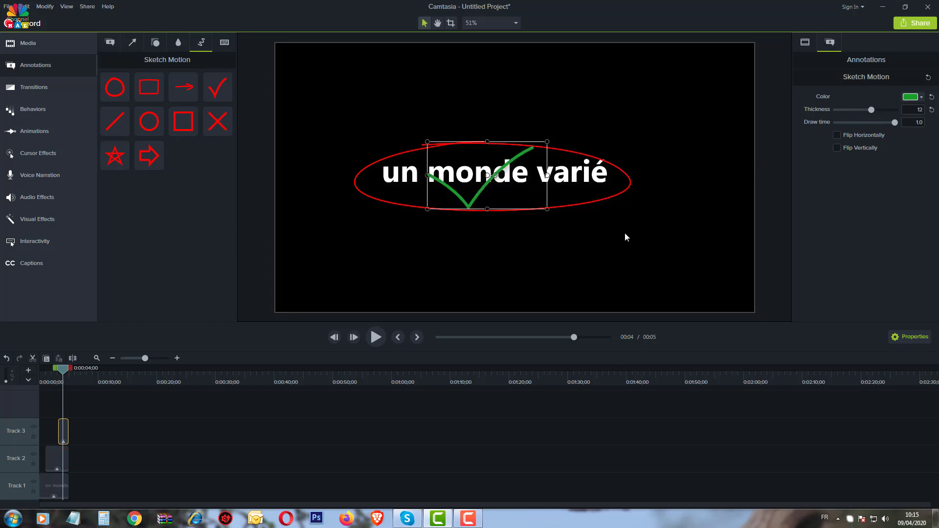
pyautogui.moveTo(547, 208)
pyautogui.mouseDown()
pyautogui.moveTo(504, 184)
pyautogui.moveTo(515, 190)
pyautogui.mouseUp()
pyautogui.click(553, 250)
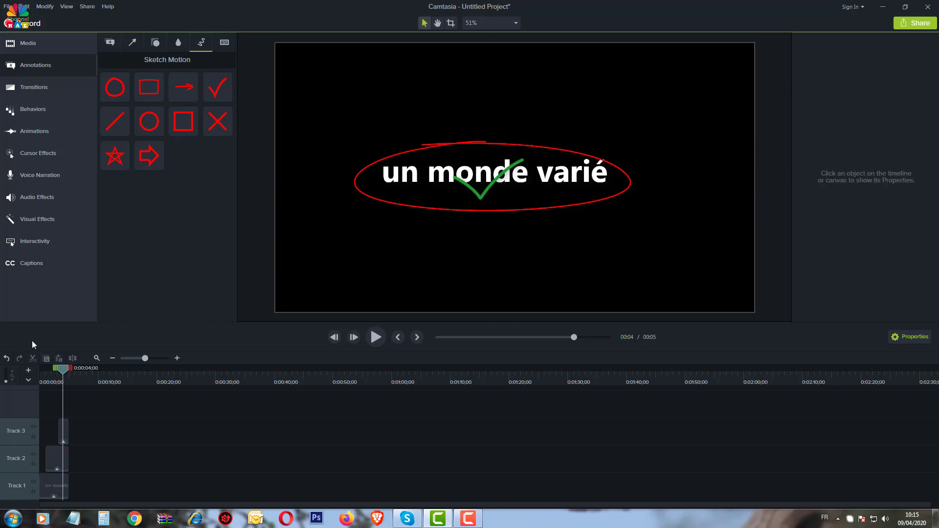
# Play the project from the start to preview the circle and check mark animations, and return to the beginning.
pyautogui.moveTo(68, 371); pyautogui.dragTo(31, 371)
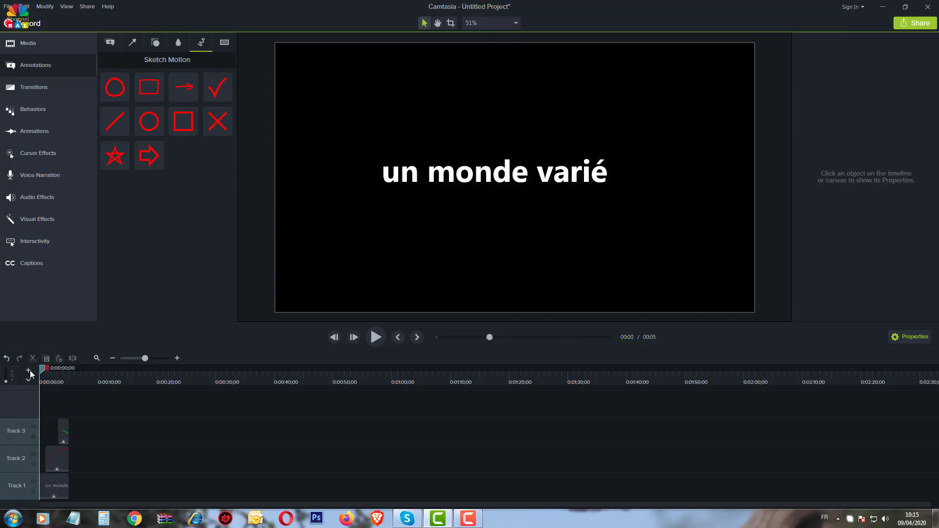
pyautogui.click(375, 338)
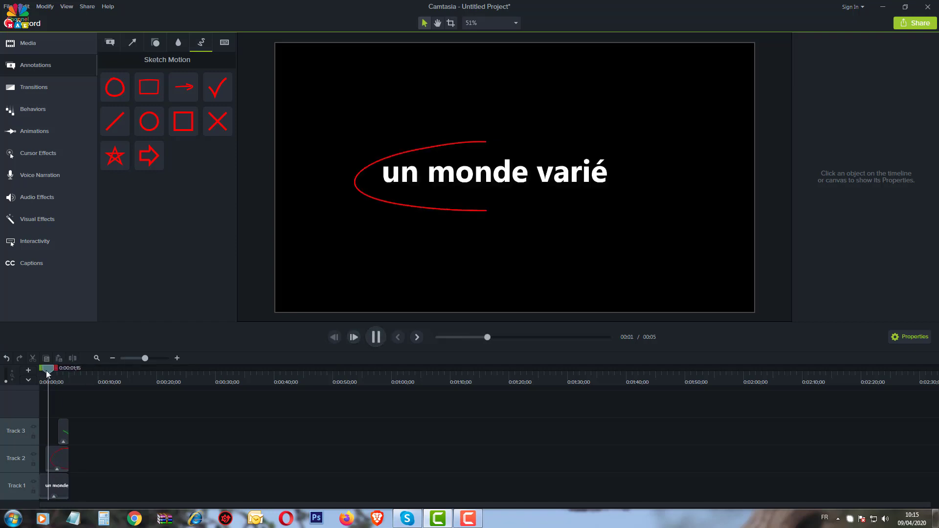
pyautogui.moveTo(47, 371); pyautogui.dragTo(28, 370)
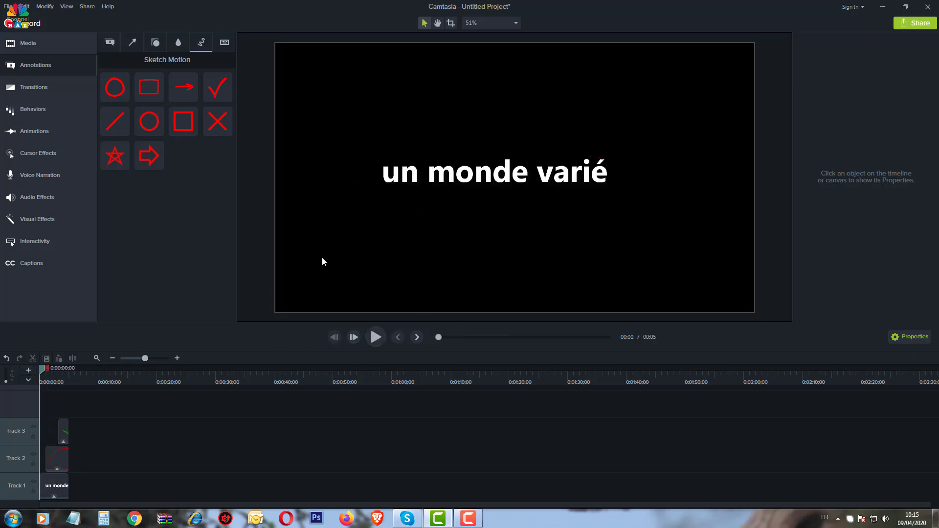
# Delete the check mark clip from Track 3 and the circle clip from Track 2.
pyautogui.click(66, 429)
pyautogui.press('Delete')
pyautogui.click(61, 455)
pyautogui.press('Delete')
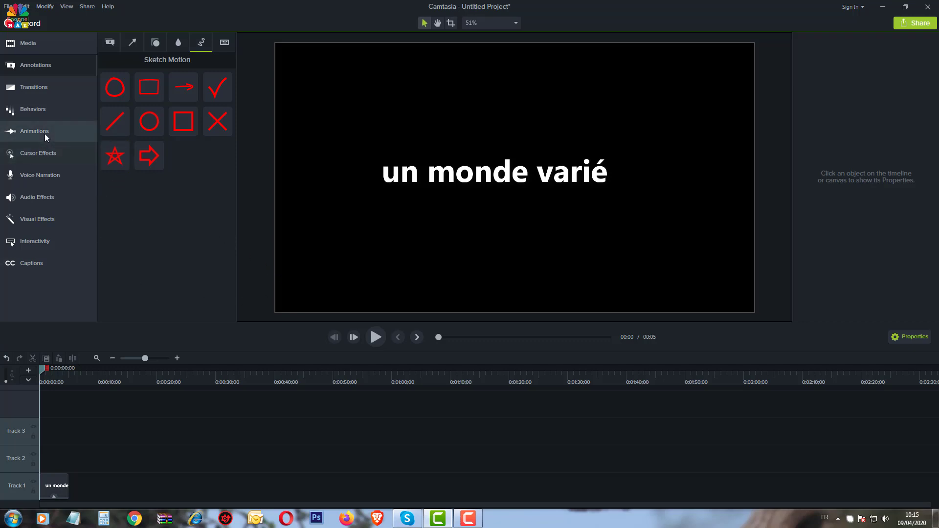
# Apply the Fade transition to both ends of the text clip on Track 1 and preview it from the start.
pyautogui.click(38, 43)
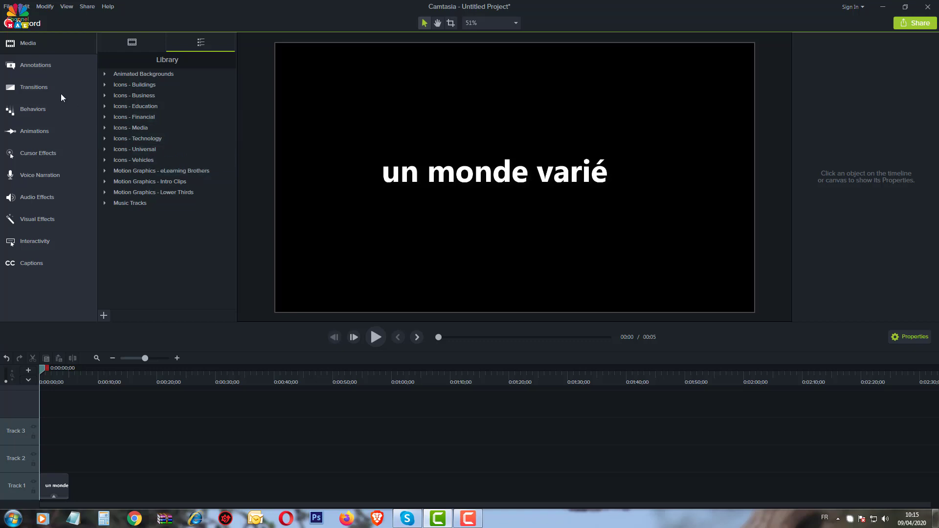
pyautogui.click(37, 87)
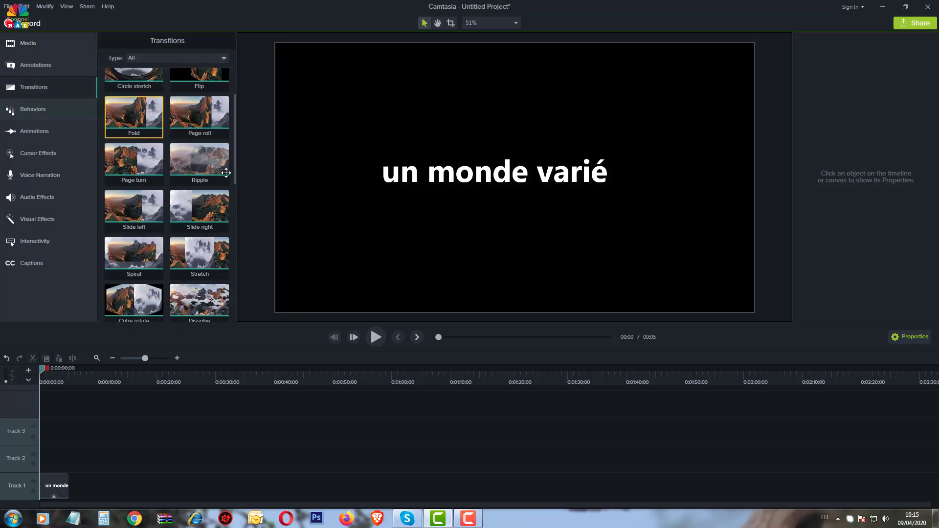
pyautogui.click(422, 173)
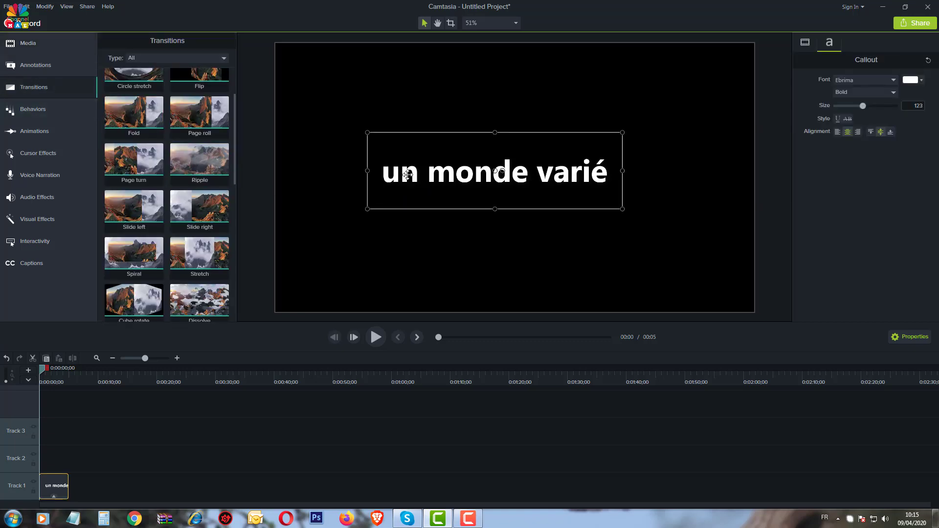
pyautogui.scroll(1, 130, 83)
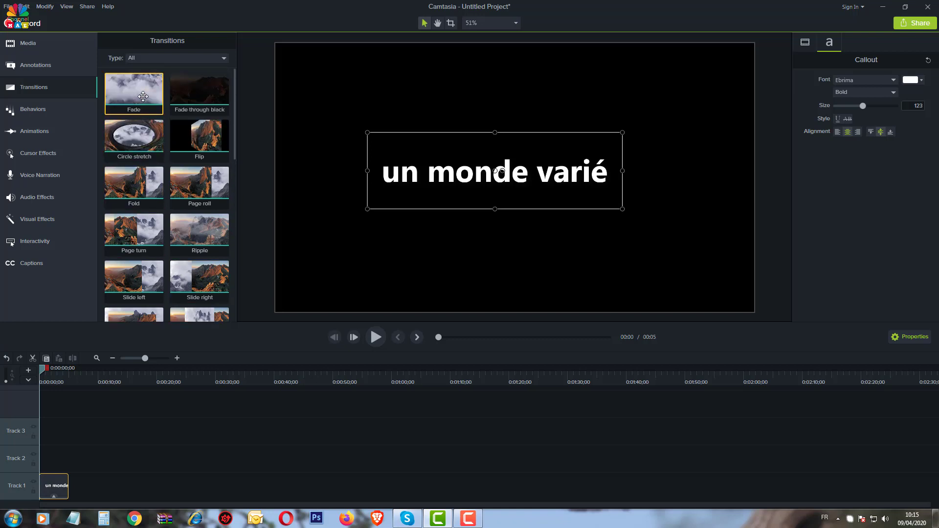
pyautogui.moveTo(139, 93); pyautogui.dragTo(62, 484)
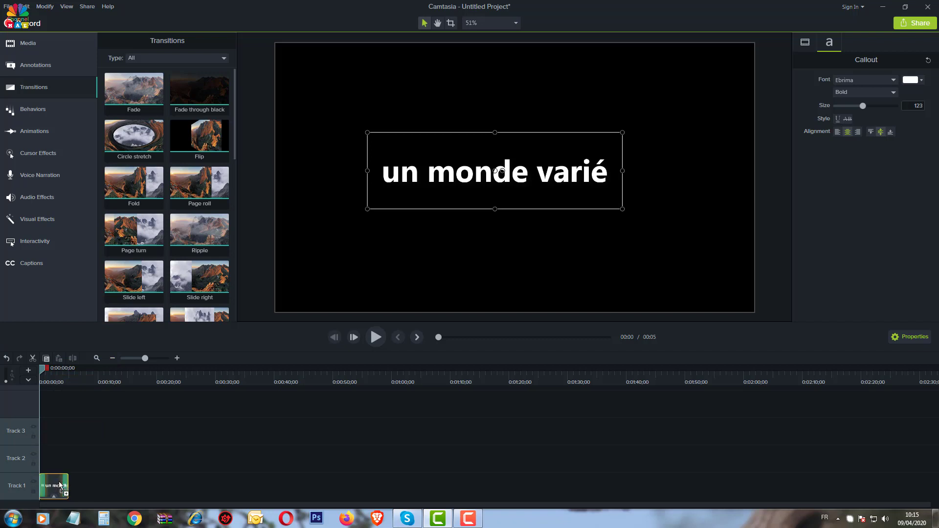
pyautogui.click(372, 342)
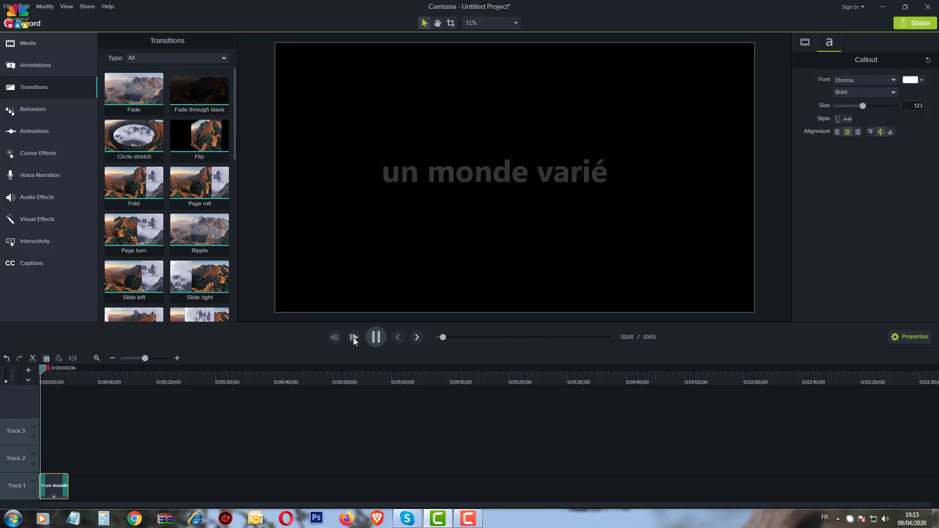
pyautogui.click(41, 370)
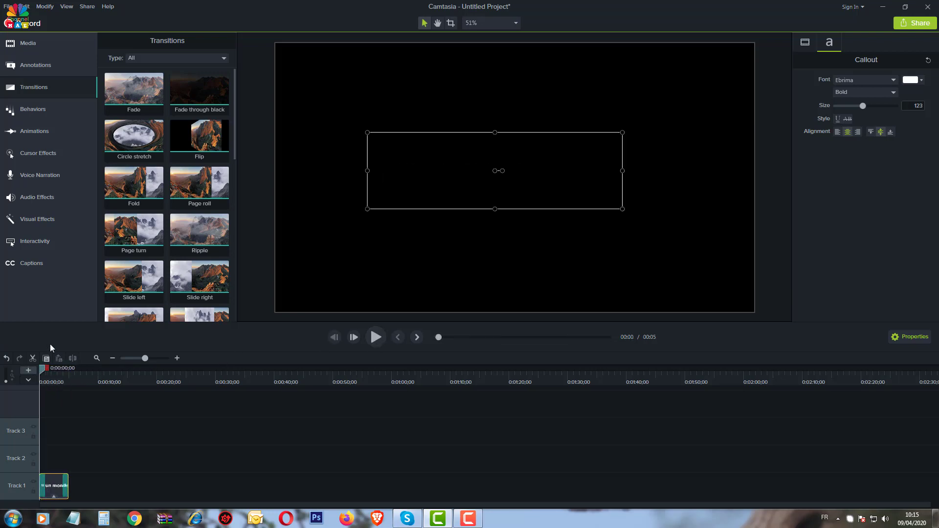
# Remove the Fade transitions from the text clip.
pyautogui.rightClick(58, 486)
pyautogui.moveTo(107, 479)
pyautogui.click(205, 490)
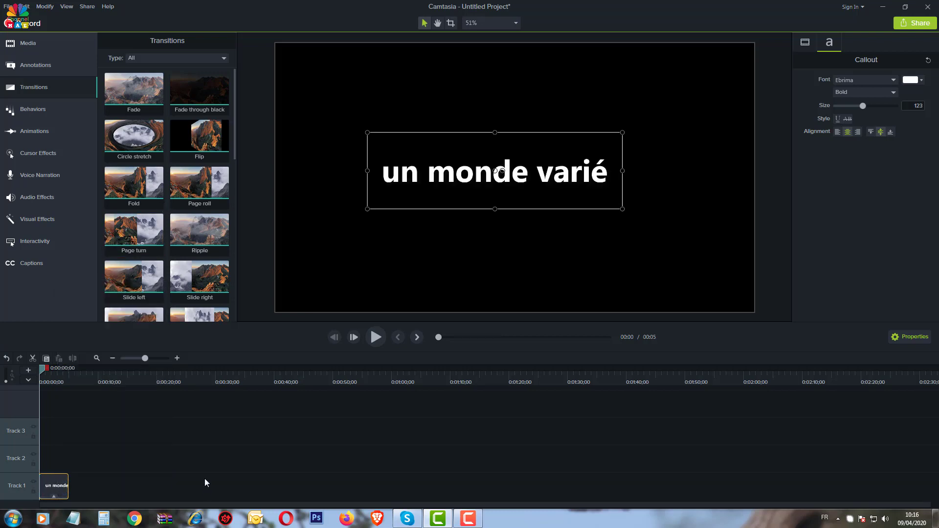
# Apply the Dissolve transition to both ends of the text clip and preview it from the start.
pyautogui.scroll(-1, 200, 283)
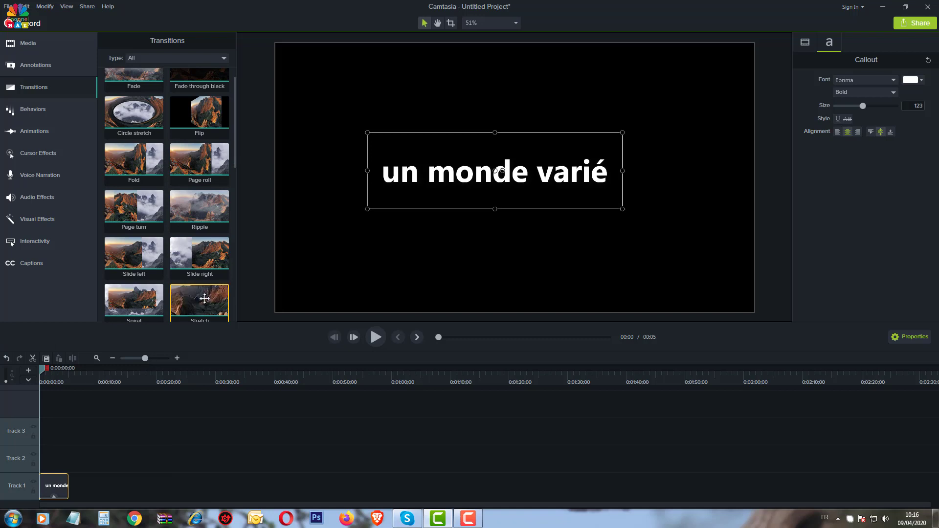
pyautogui.scroll(-1, 204, 298)
pyautogui.moveTo(204, 299); pyautogui.dragTo(57, 486)
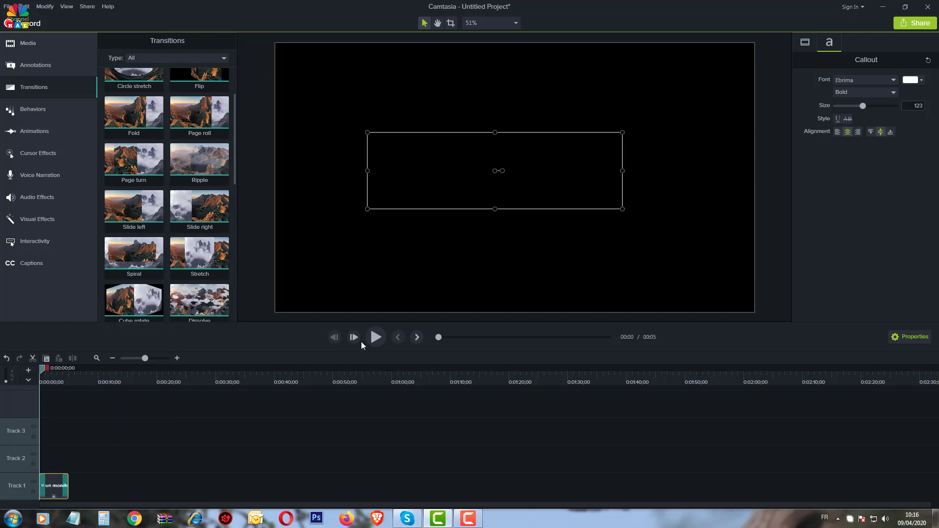
pyautogui.click(375, 338)
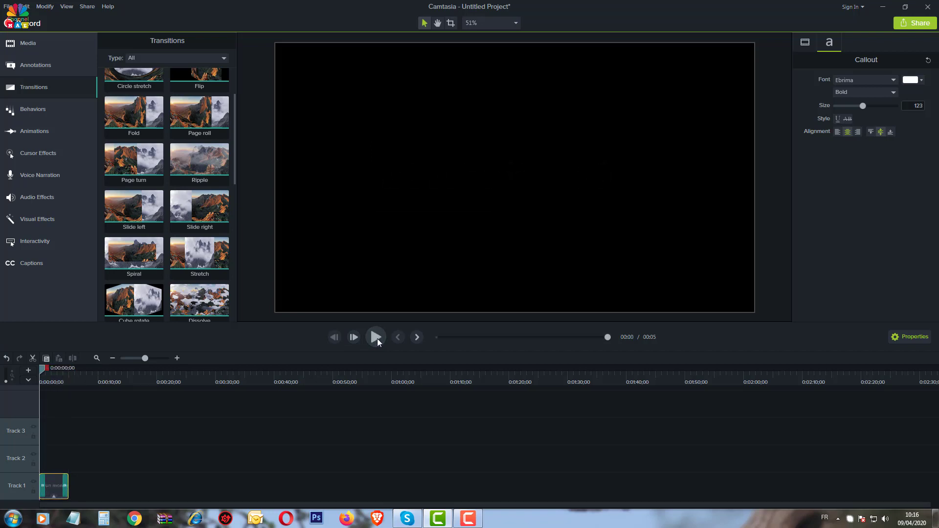
pyautogui.click(375, 337)
pyautogui.click(41, 369)
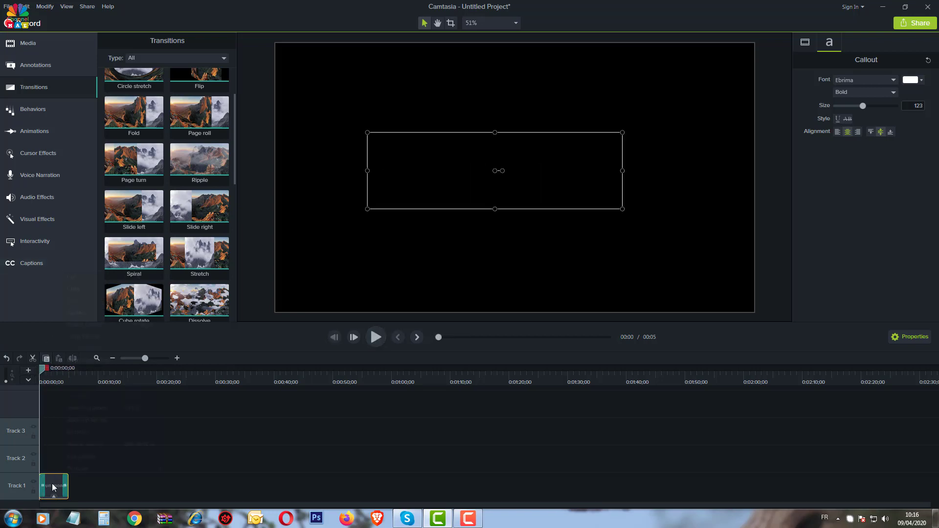
# Remove the Dissolve transitions from the text clip.
pyautogui.rightClick(53, 487)
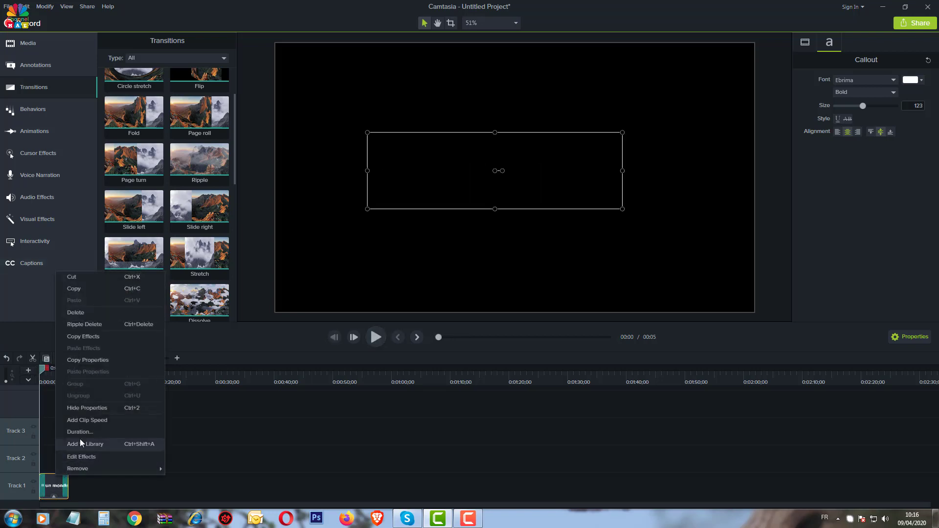
pyautogui.moveTo(90, 467)
pyautogui.click(193, 480)
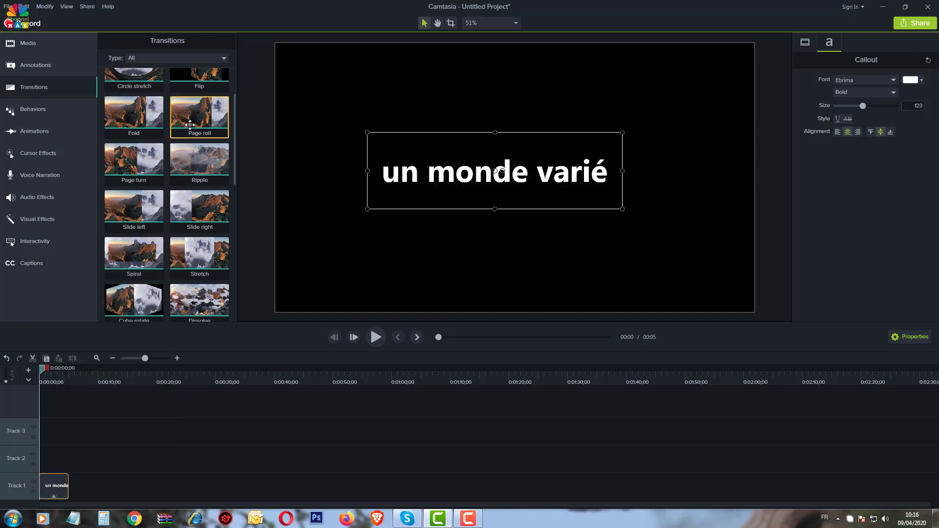
pyautogui.scroll(3, 186, 182)
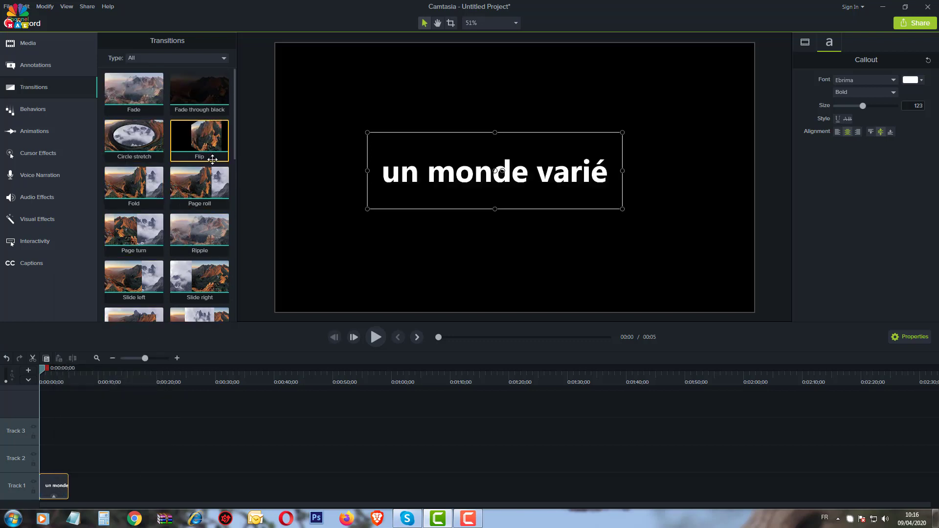
# Apply the Stretch transition to both ends of the text clip on Track 1 and preview it from the start.
pyautogui.scroll(-2, 199, 226)
pyautogui.scroll(-1, 200, 232)
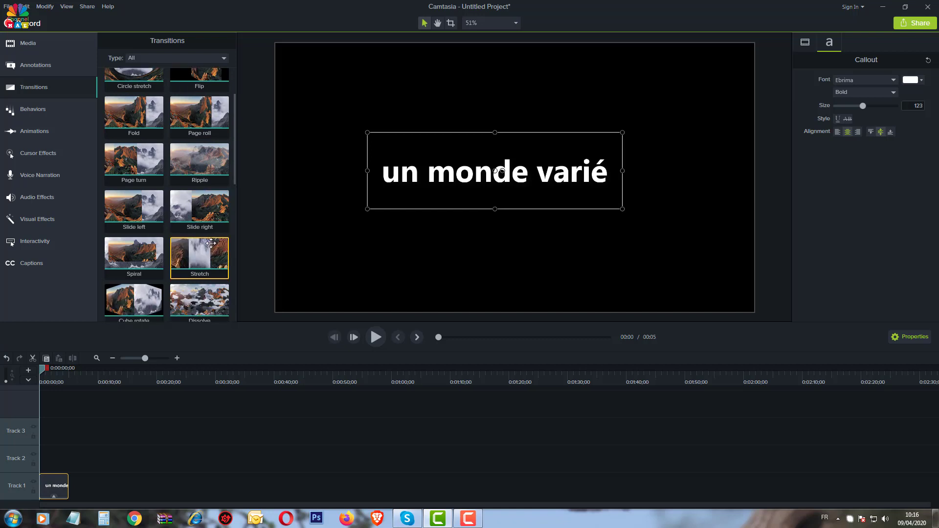
pyautogui.scroll(-1, 209, 259)
pyautogui.moveTo(214, 235); pyautogui.dragTo(54, 492)
pyautogui.click(374, 337)
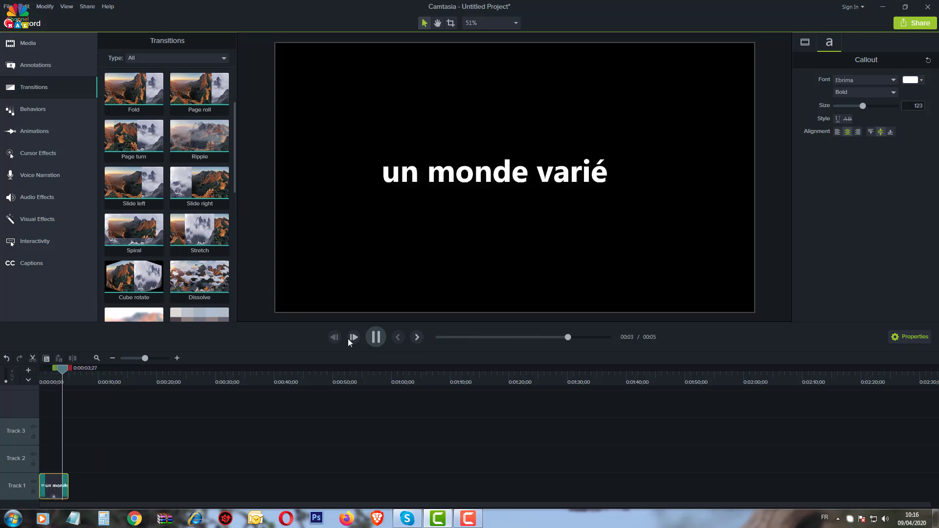
# Remove all transitions from the text clip and return the playhead to the start of the timeline.
pyautogui.rightClick(49, 483)
pyautogui.moveTo(90, 468)
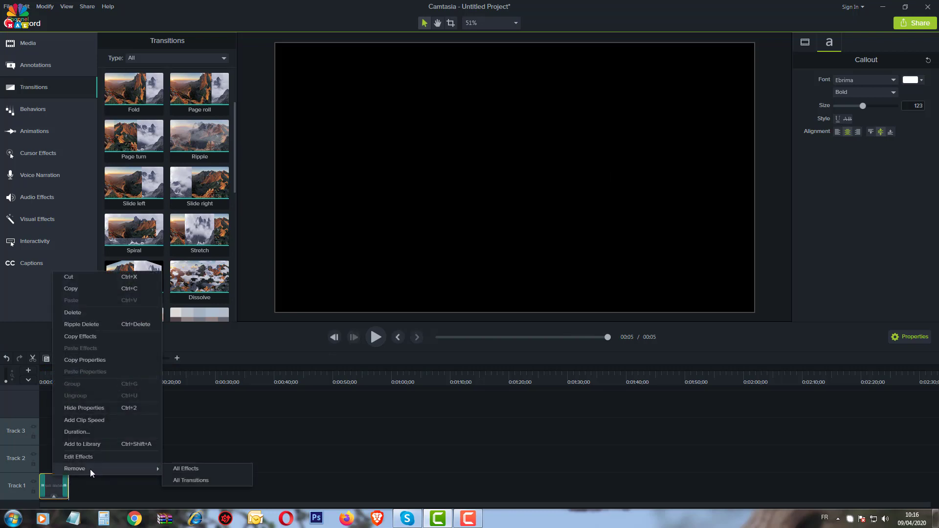
pyautogui.click(182, 480)
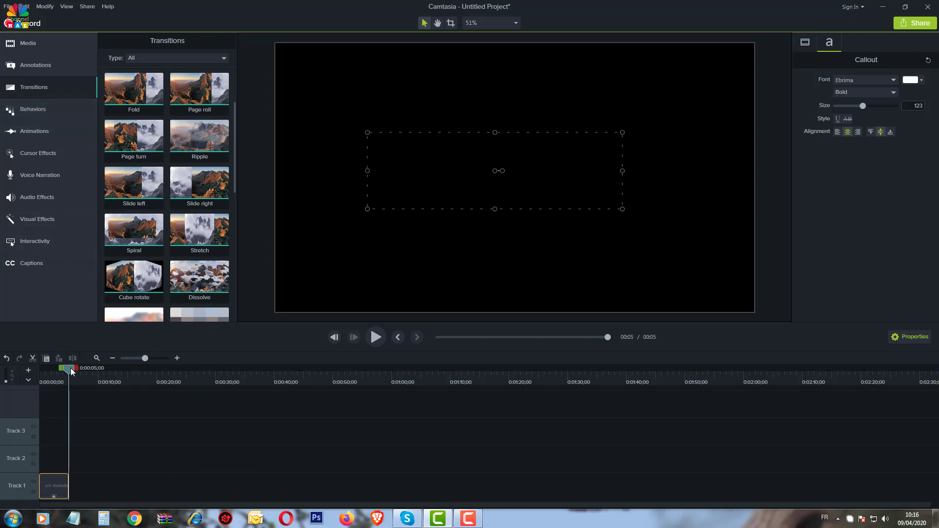
pyautogui.moveTo(71, 368); pyautogui.dragTo(33, 371)
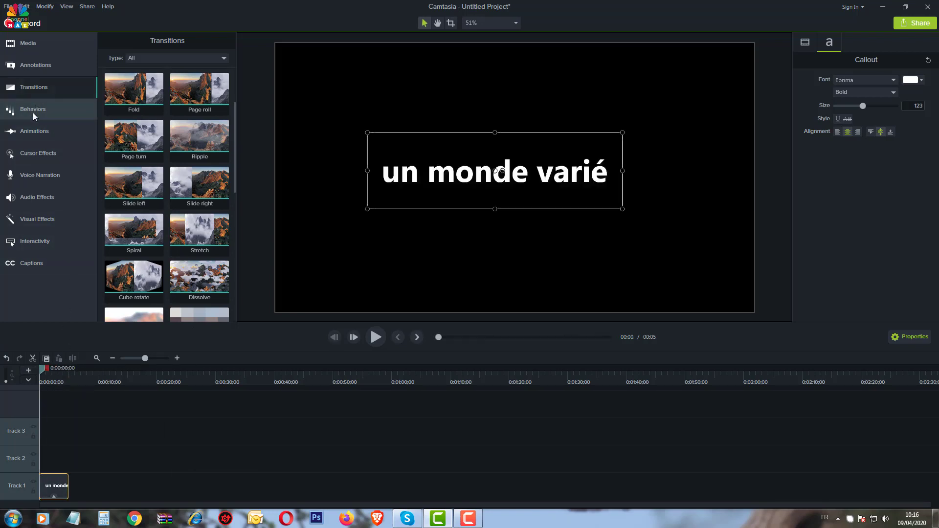
# Apply the Checkerboard transition to both ends of the text clip, preview it, and return the playhead to the start.
pyautogui.scroll(-3, 175, 159)
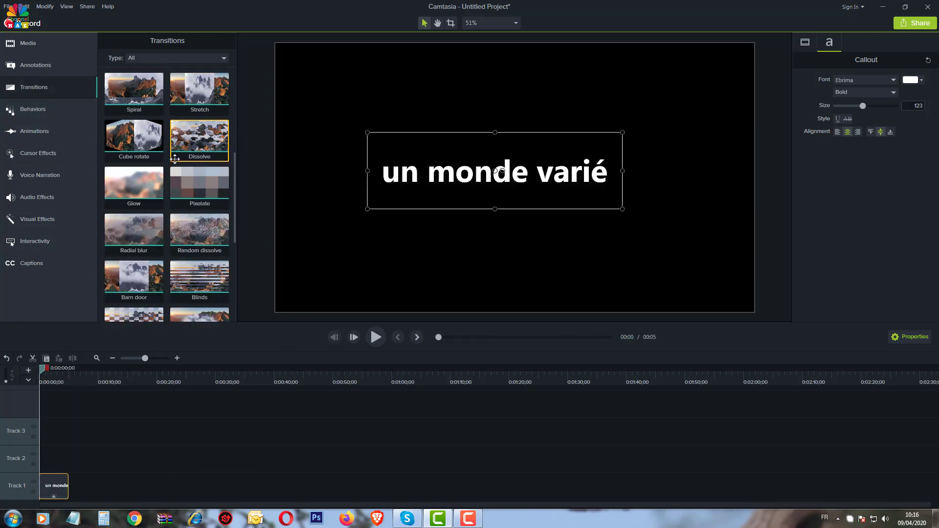
pyautogui.scroll(-3, 174, 159)
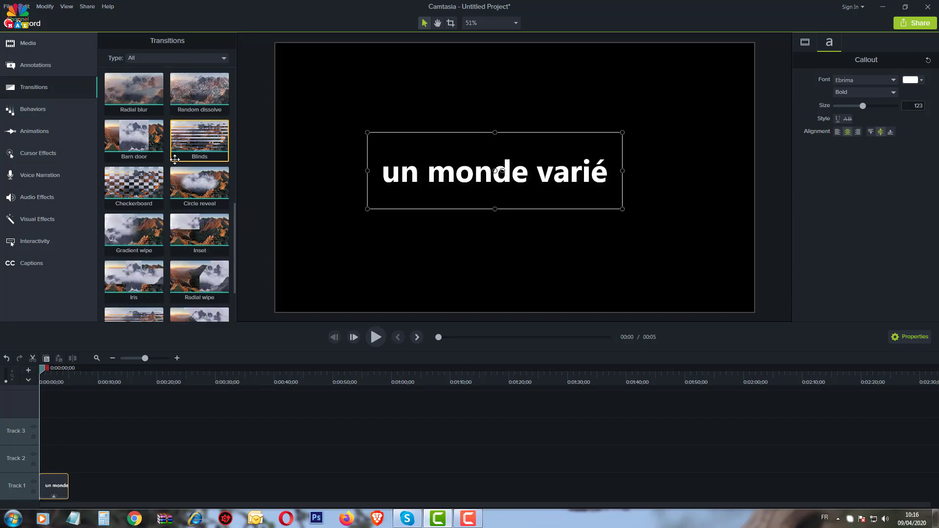
pyautogui.scroll(-2, 175, 159)
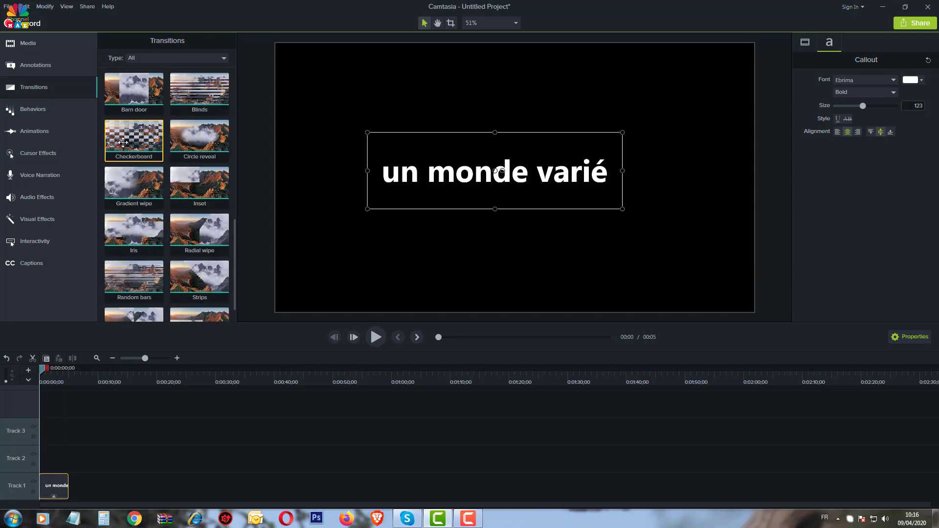
pyautogui.moveTo(145, 136); pyautogui.dragTo(58, 486)
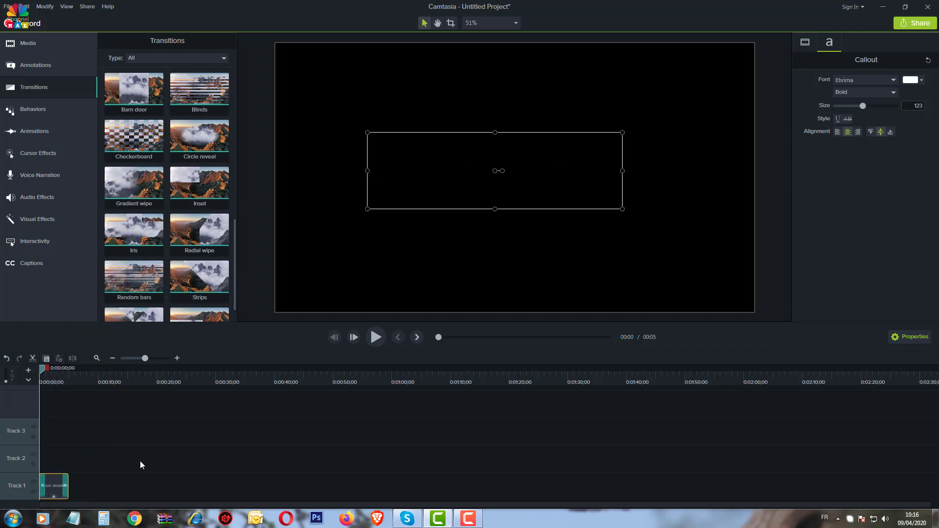
pyautogui.click(377, 339)
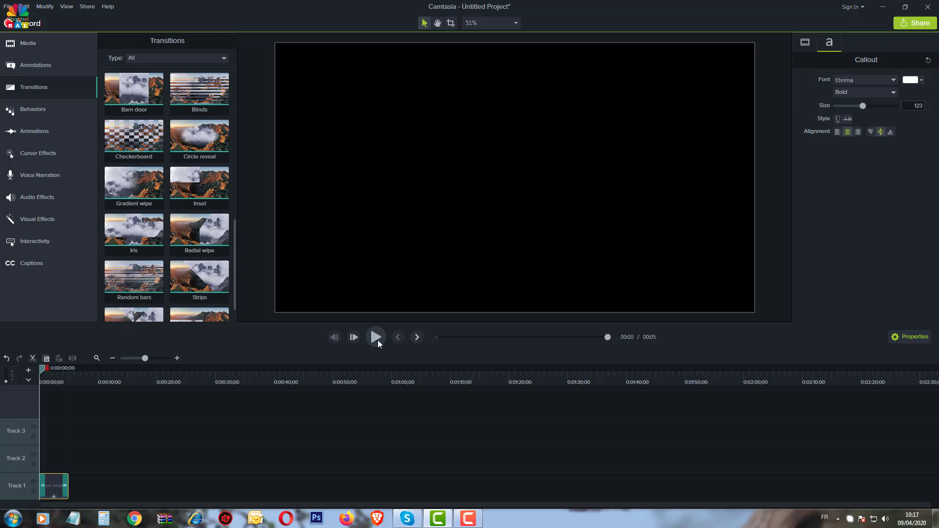
pyautogui.click(377, 339)
pyautogui.moveTo(47, 369); pyautogui.dragTo(36, 369)
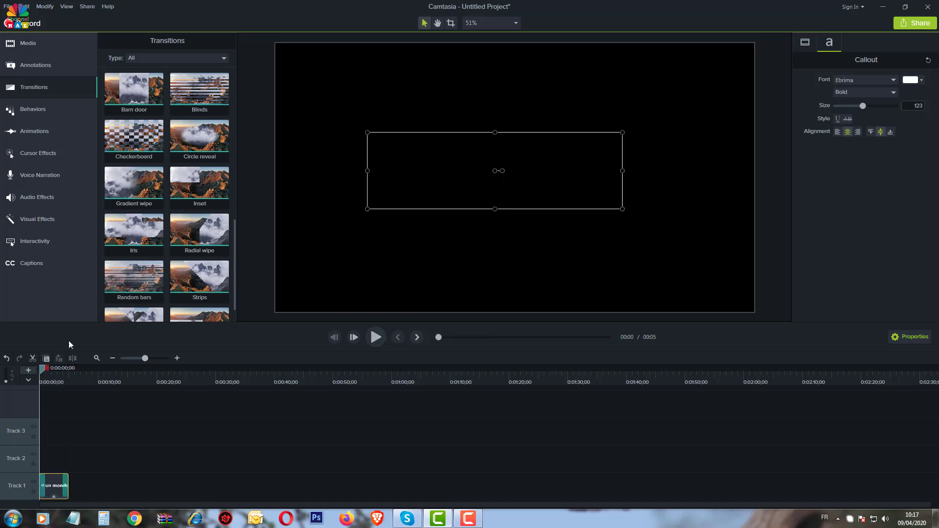
# Remove the Checkerboard transitions from the text clip.
pyautogui.rightClick(52, 484)
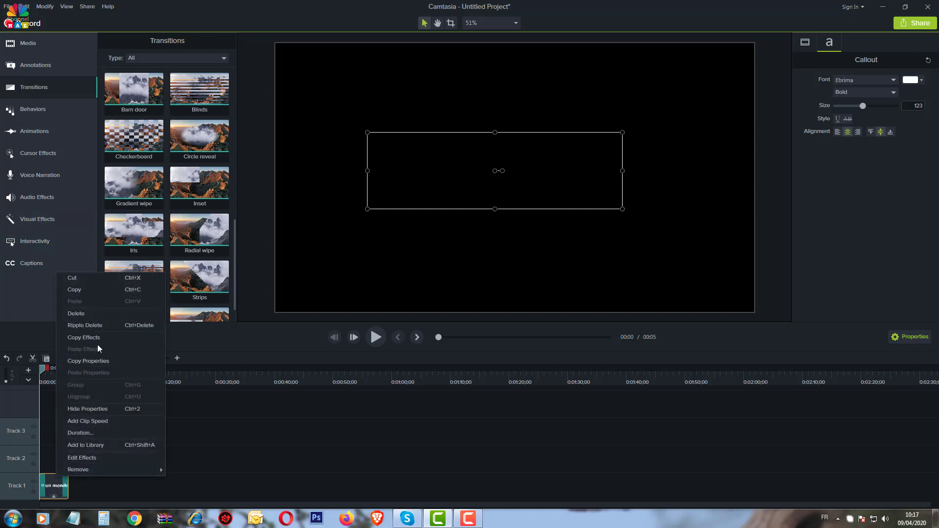
pyautogui.moveTo(131, 471)
pyautogui.click(195, 481)
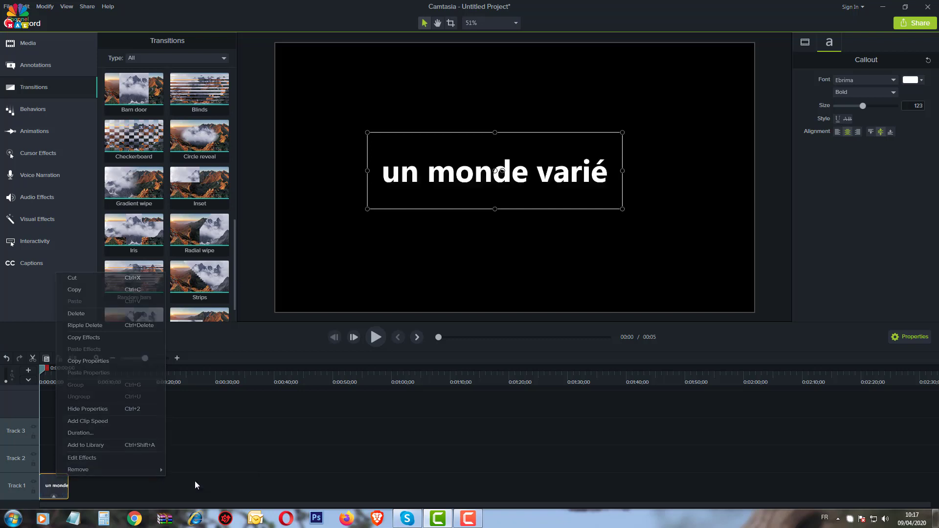
# Apply the Sliding behavior to the text clip on Track 1 and preview it from the start.
pyautogui.click(40, 111)
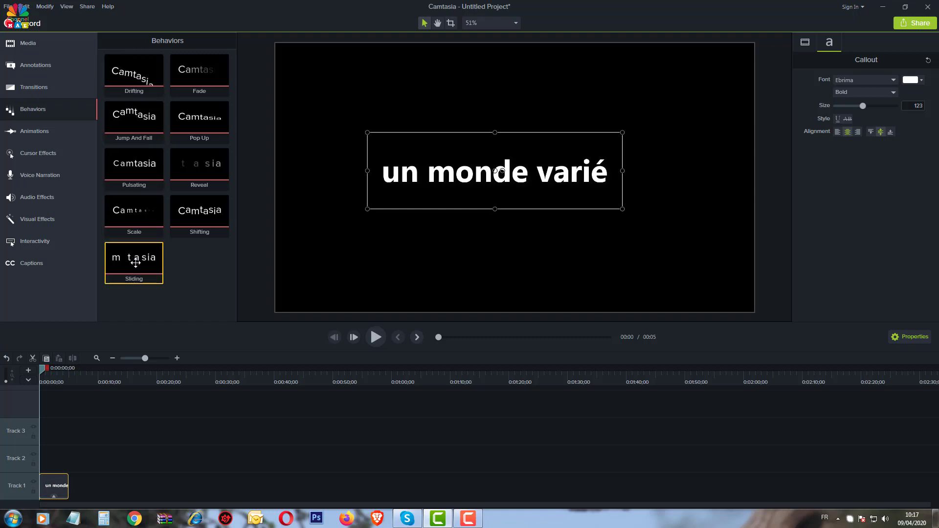
pyautogui.moveTo(134, 263); pyautogui.dragTo(53, 486)
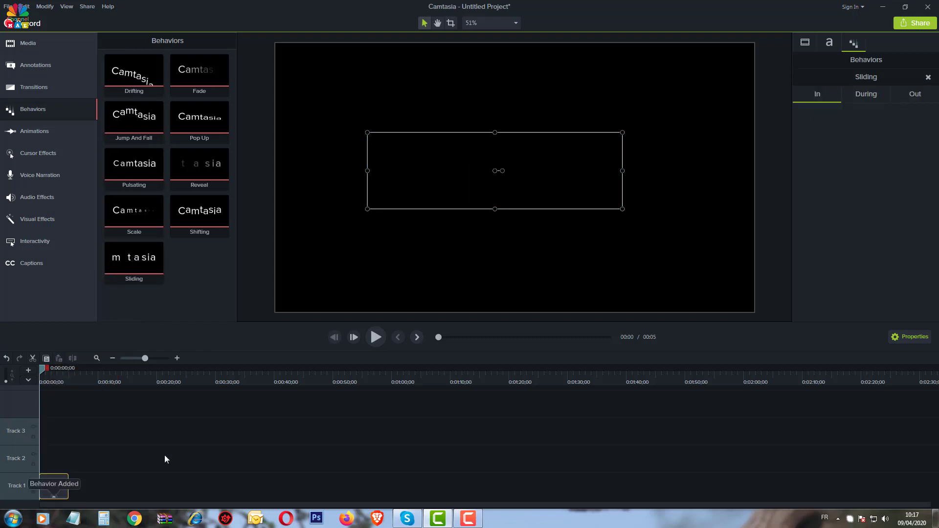
pyautogui.click(375, 337)
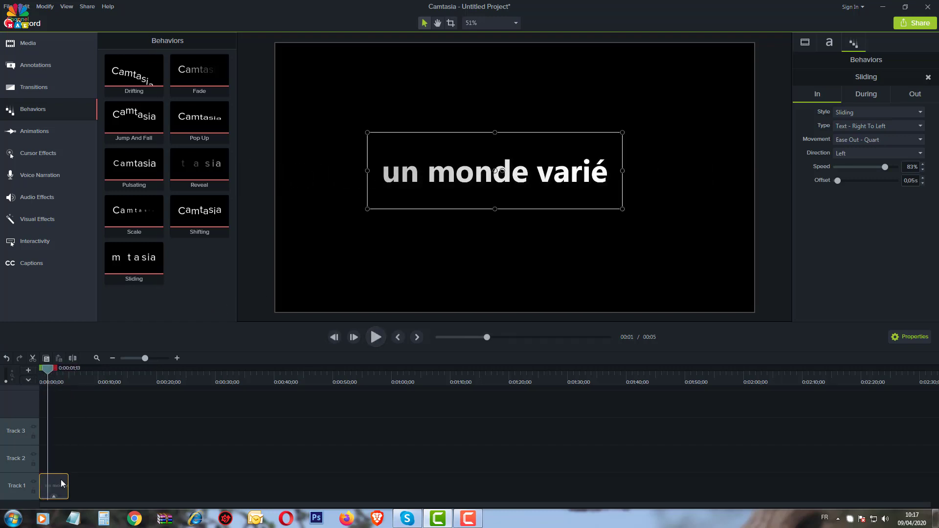
# Extend the text clip to about 54 seconds and preview the Sliding behavior from the start of the timeline.
pyautogui.moveTo(68, 483); pyautogui.dragTo(360, 487)
pyautogui.click(373, 344)
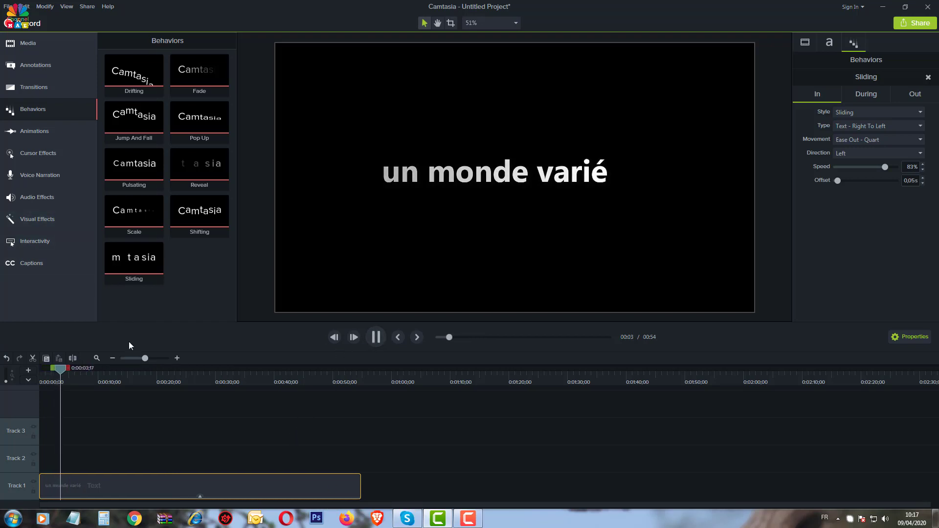
pyautogui.hotkey('ctrl', 'Home')
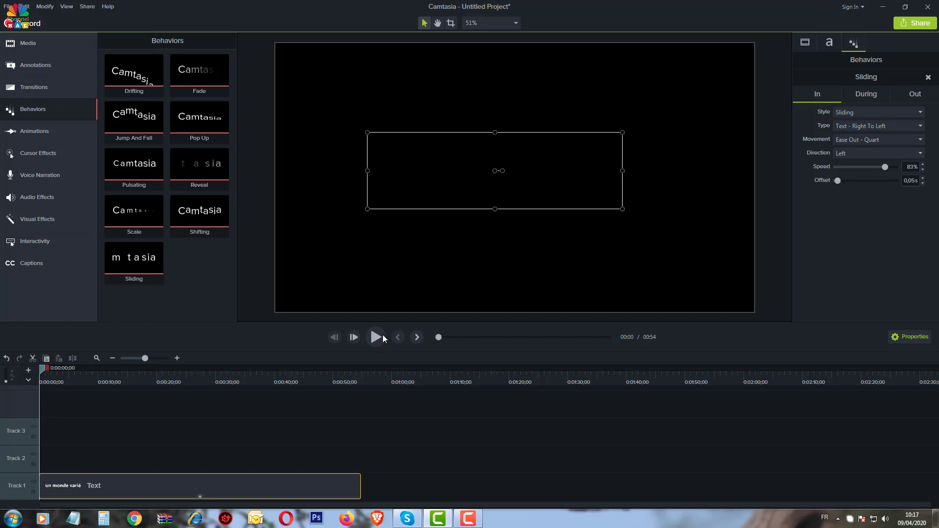
pyautogui.click(382, 336)
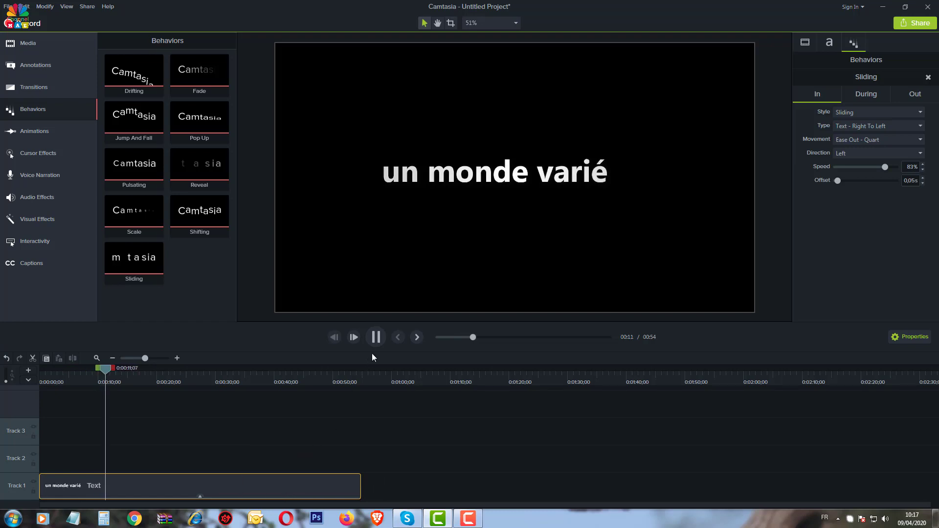
pyautogui.click(375, 338)
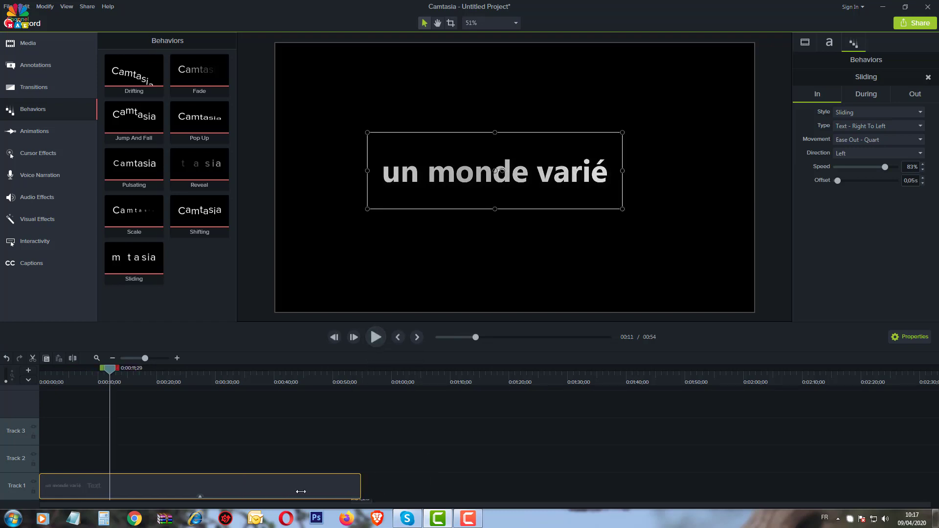
# Shorten the text clip to about 6 seconds and remove its Sliding behavior with the playhead back at the start.
pyautogui.moveTo(300, 491); pyautogui.dragTo(79, 487)
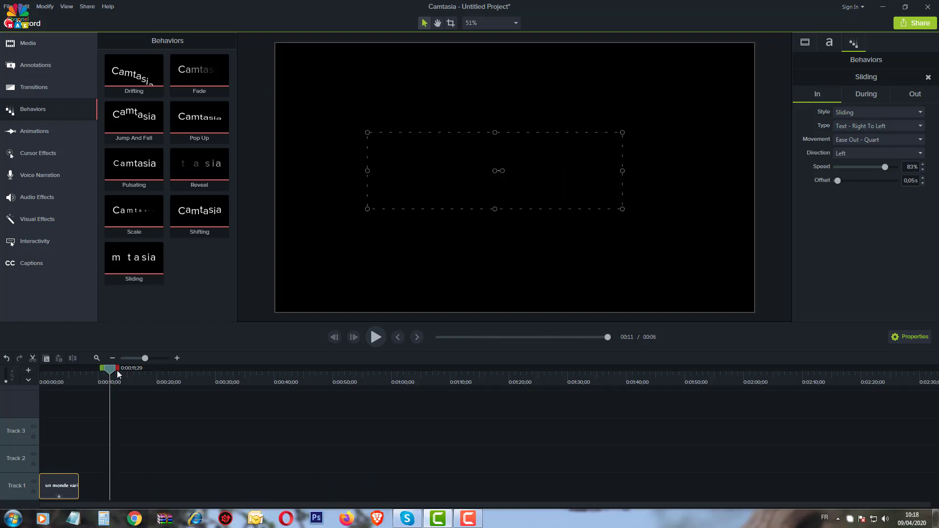
pyautogui.moveTo(114, 373); pyautogui.dragTo(33, 380)
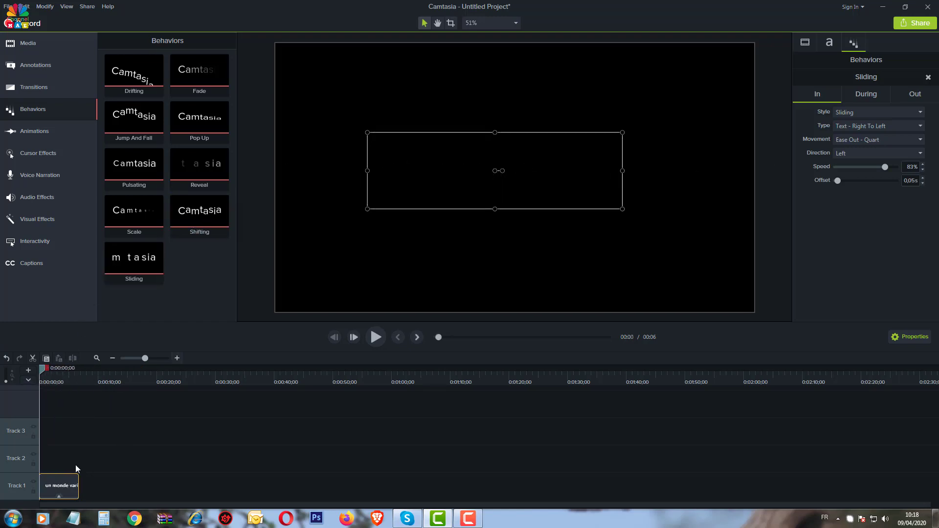
pyautogui.rightClick(66, 490)
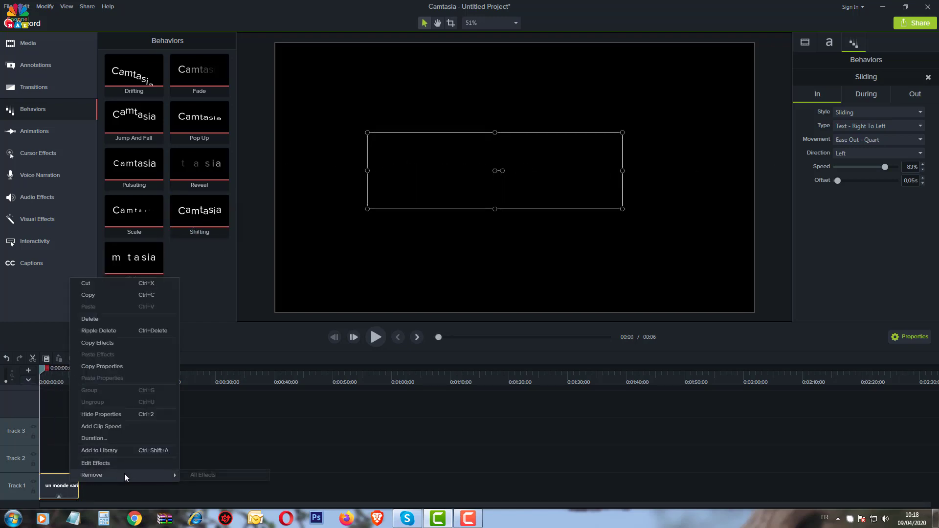
pyautogui.click(210, 476)
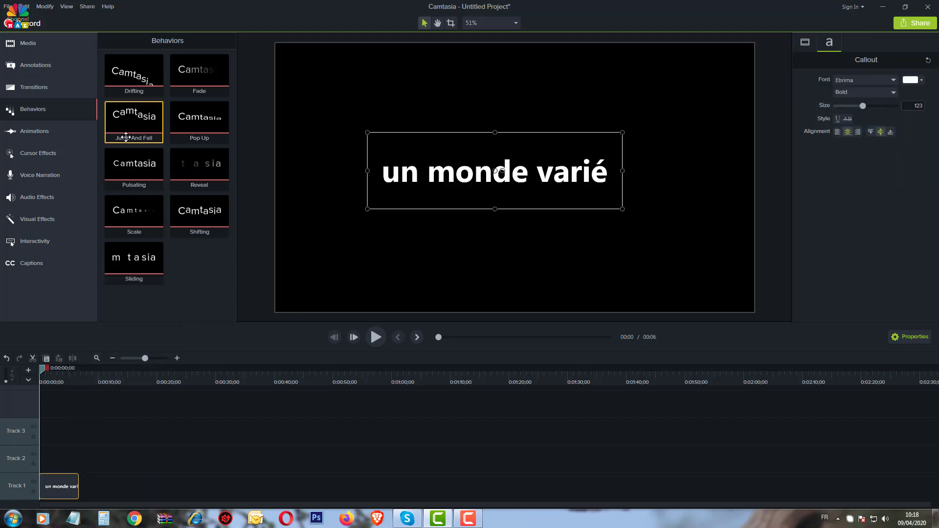
# Apply the Jump And Fall behavior to the text clip, preview it, and return the playhead to the start.
pyautogui.moveTo(129, 131); pyautogui.dragTo(58, 486)
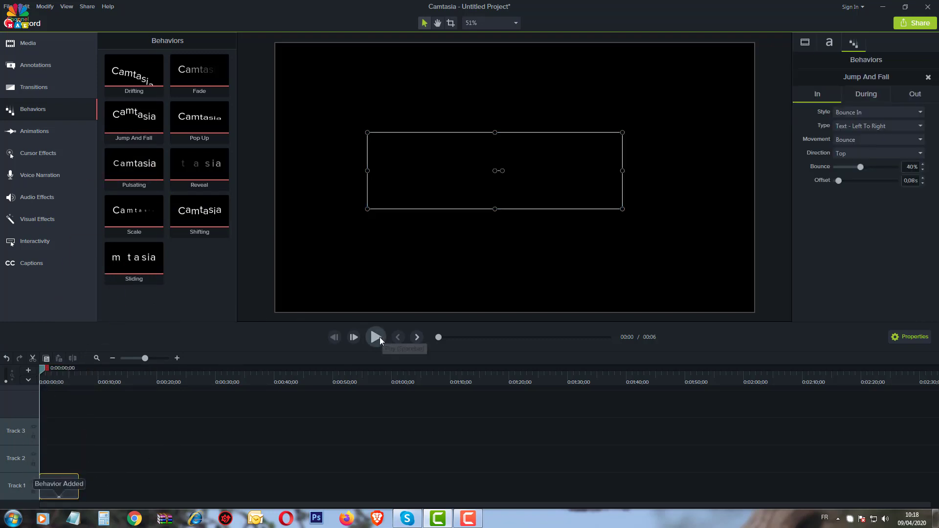
pyautogui.click(375, 337)
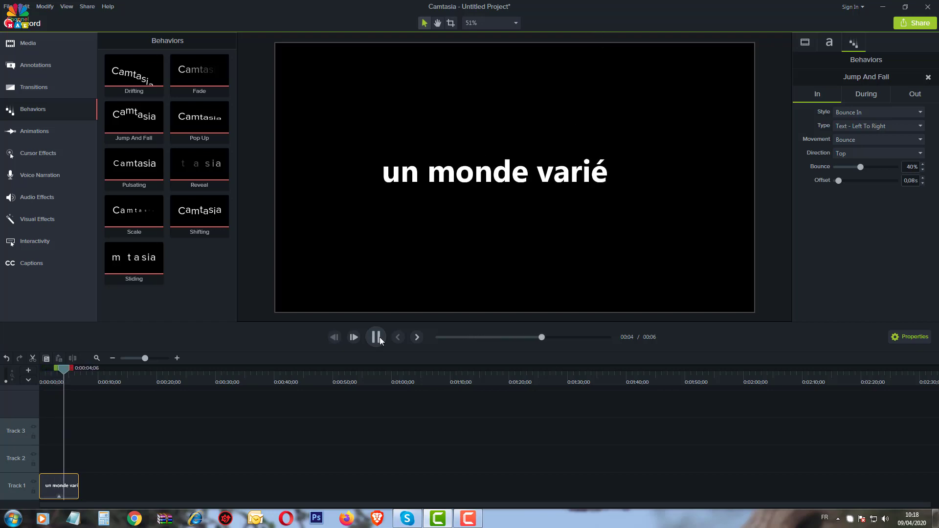
pyautogui.click(380, 336)
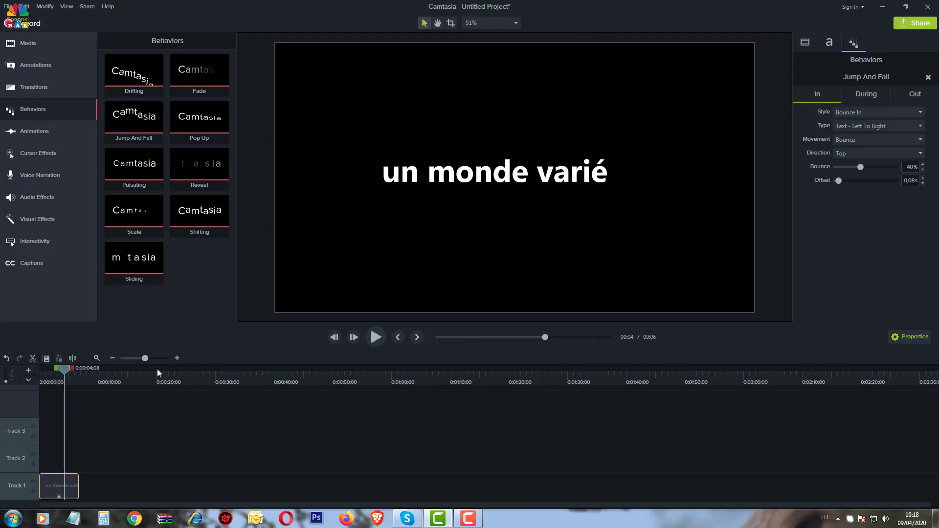
pyautogui.moveTo(68, 371); pyautogui.dragTo(39, 387)
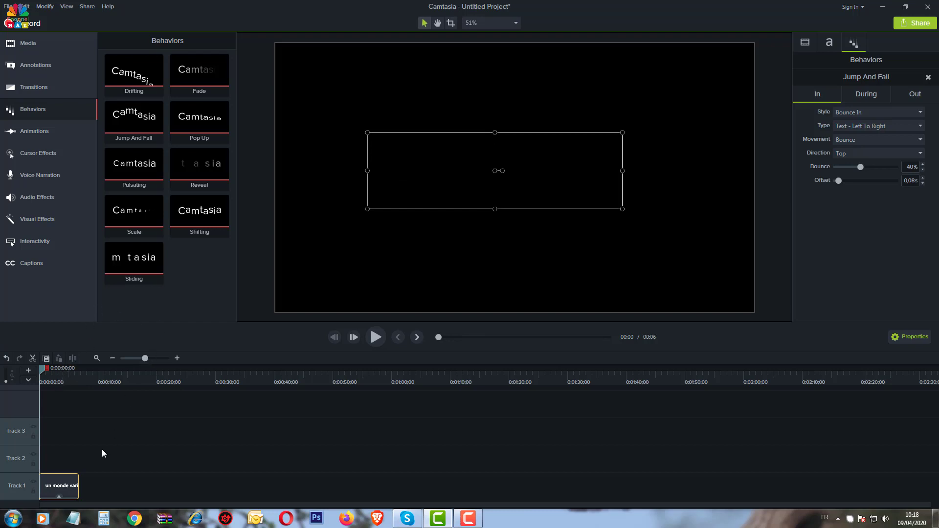
# Remove all effects from the text clip, clearing the Jump And Fall behavior.
pyautogui.rightClick(69, 485)
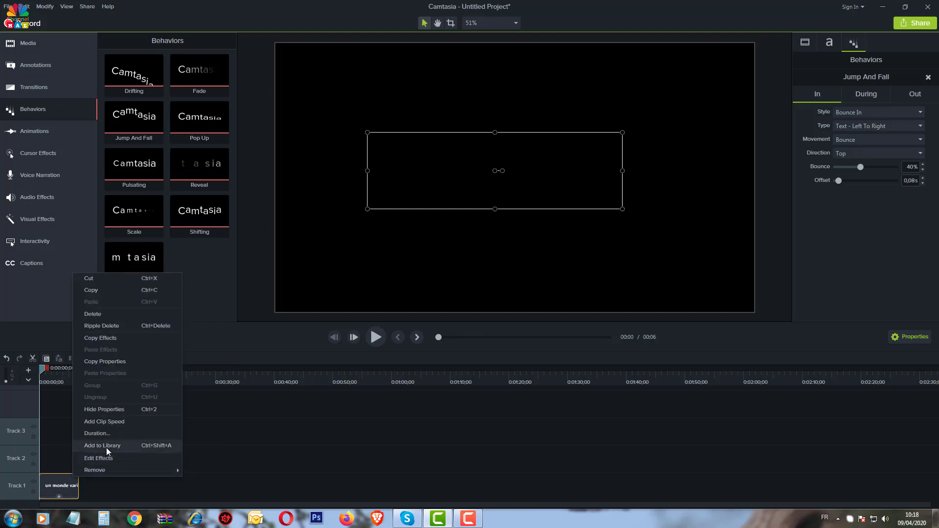
pyautogui.moveTo(113, 469)
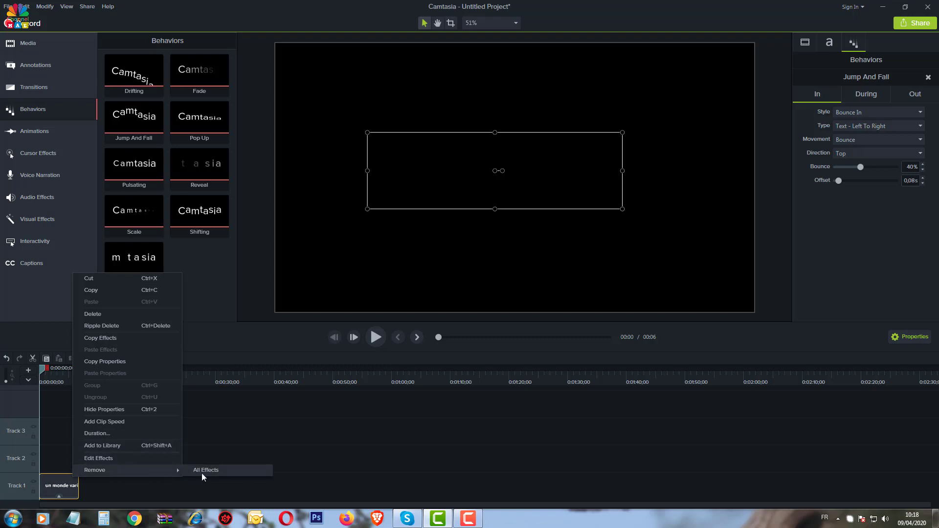
pyautogui.click(202, 474)
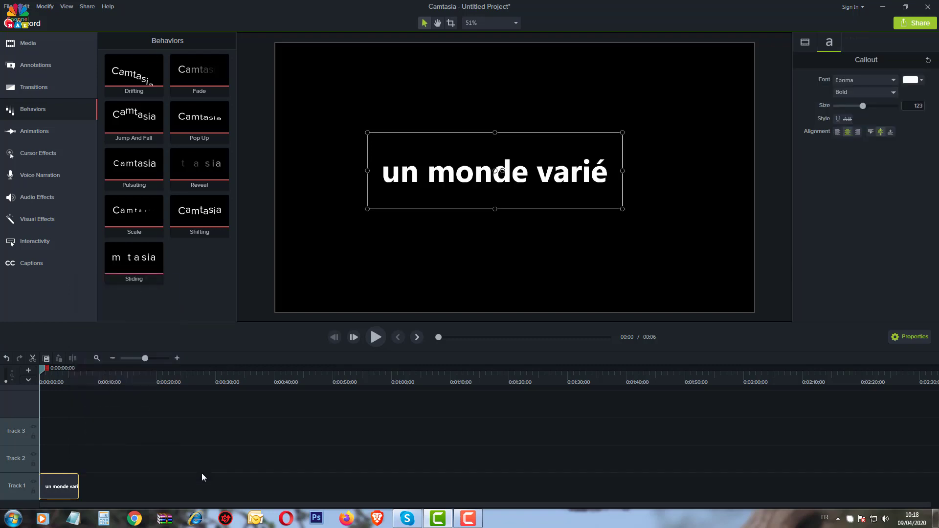
# Add the chatbubble-01 icon from the Icons - Universal library folder at the playhead and delete it again.
pyautogui.click(369, 265)
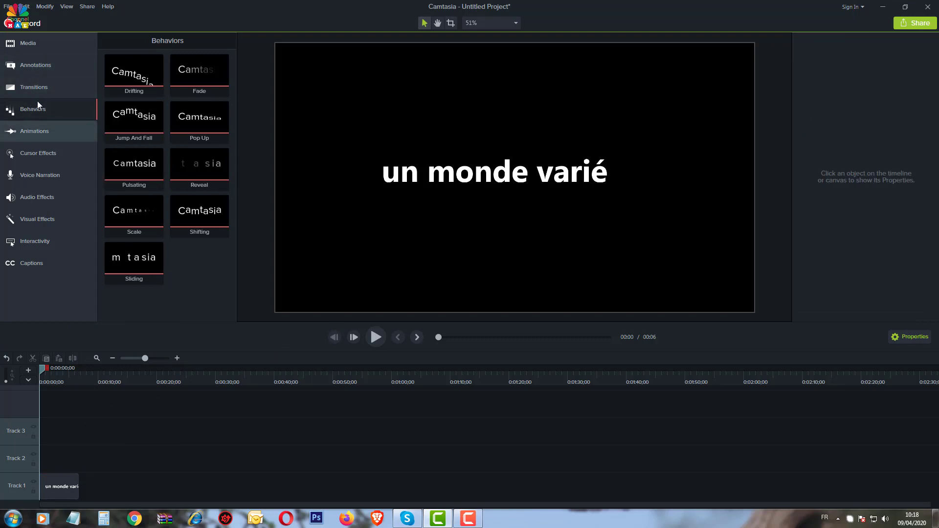
pyautogui.click(37, 44)
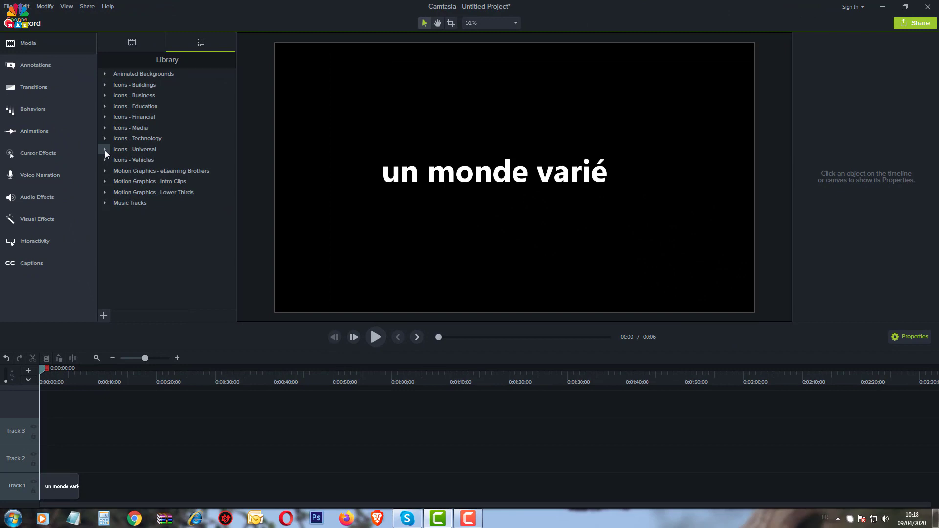
pyautogui.click(105, 149)
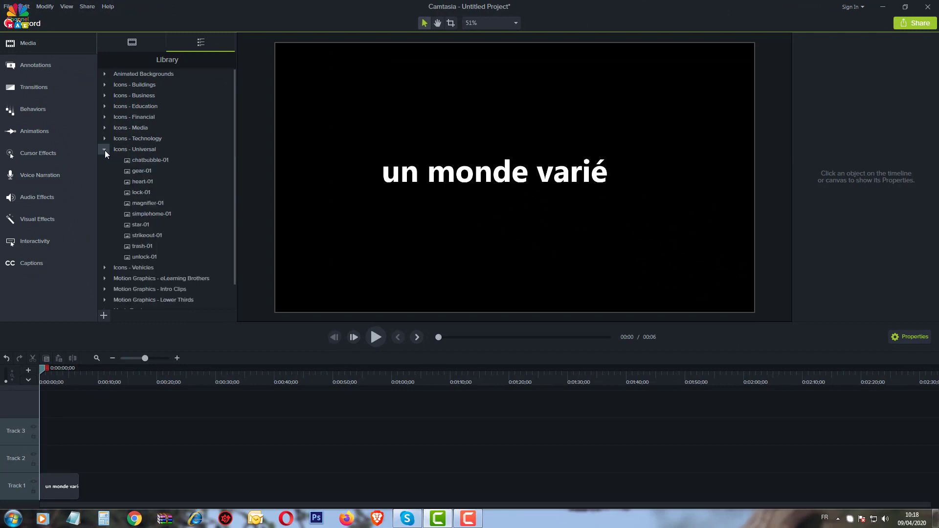
pyautogui.rightClick(147, 159)
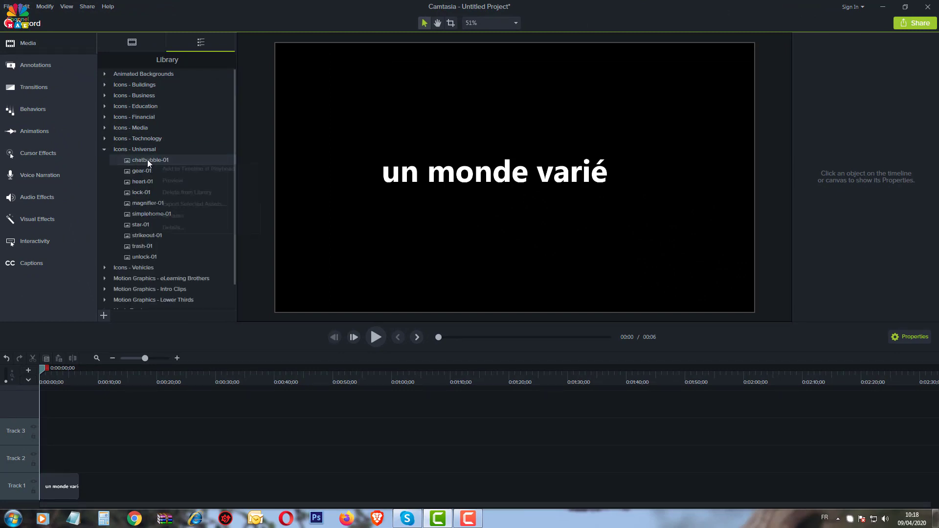
pyautogui.click(186, 169)
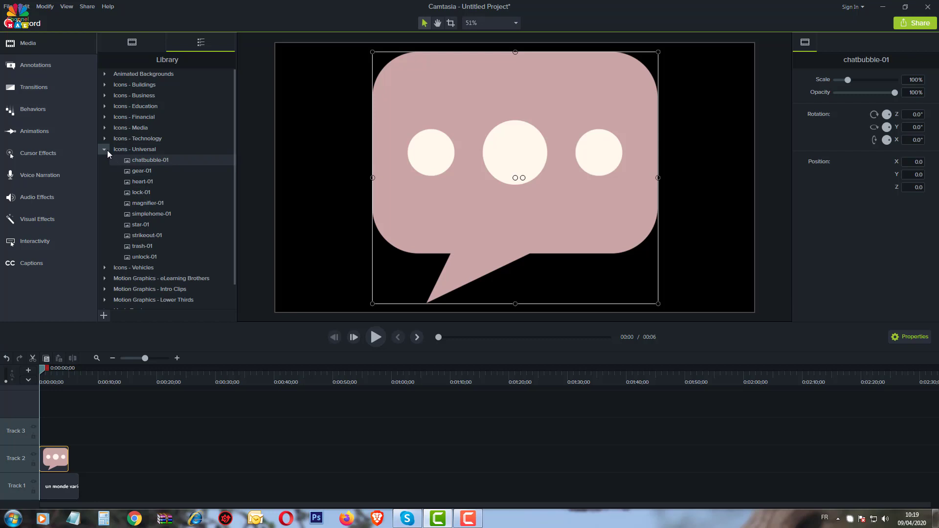
pyautogui.click(78, 424)
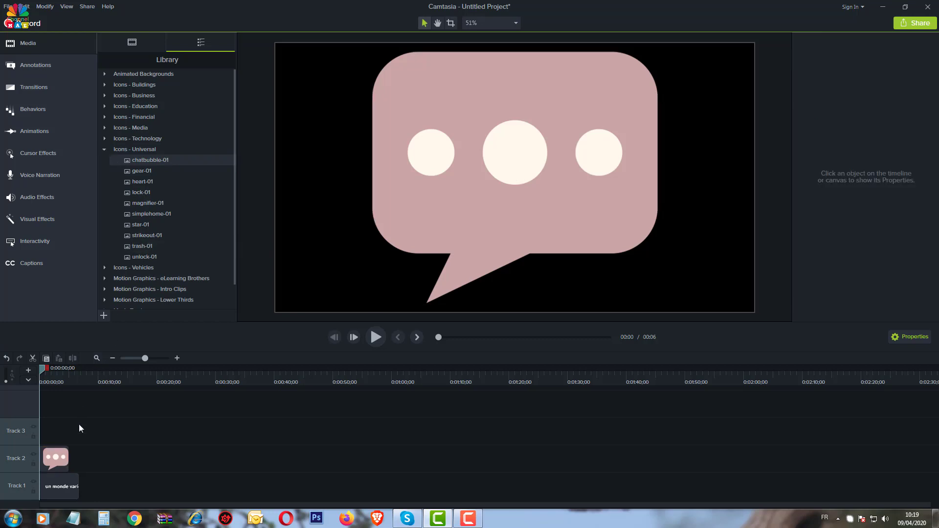
pyautogui.click(49, 459)
pyautogui.press('Delete')
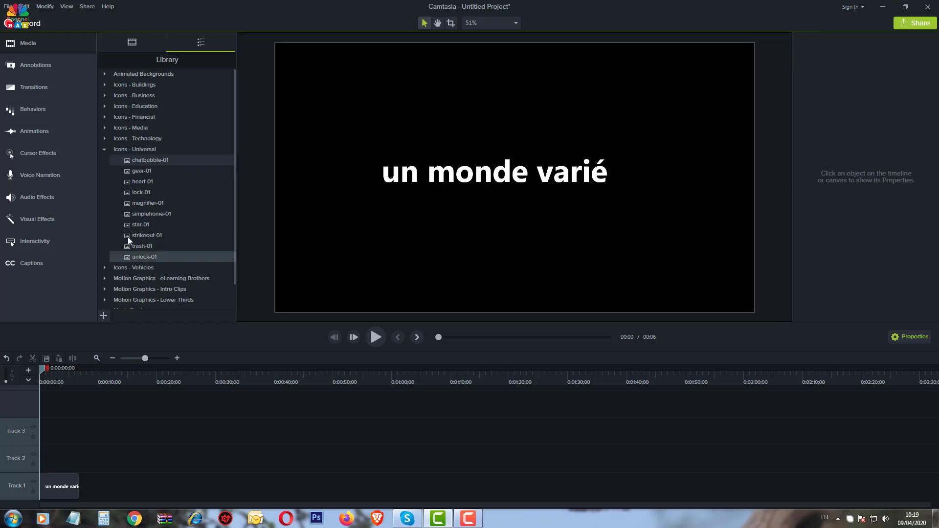
# Add the airplane-01 icon from the Icons - Vehicles library folder at the playhead and move it above the text.
pyautogui.click(104, 149)
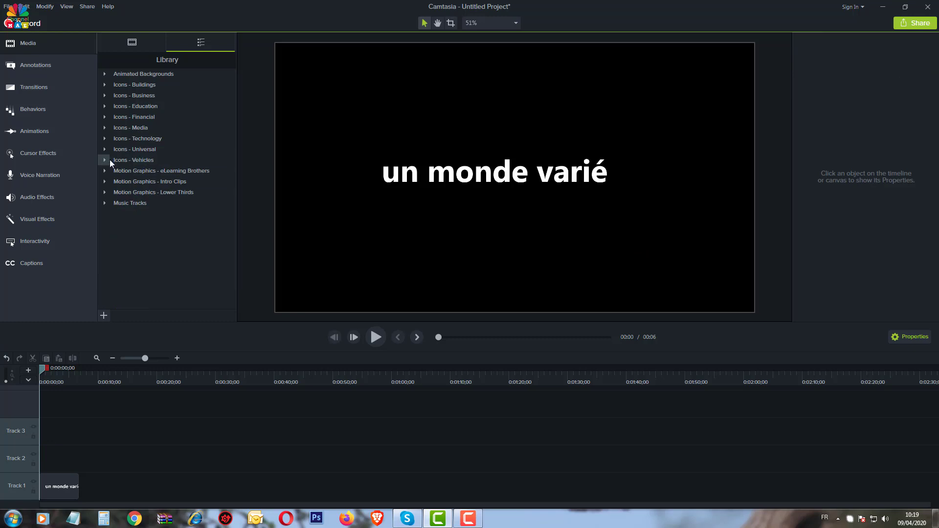
pyautogui.click(105, 160)
pyautogui.rightClick(137, 172)
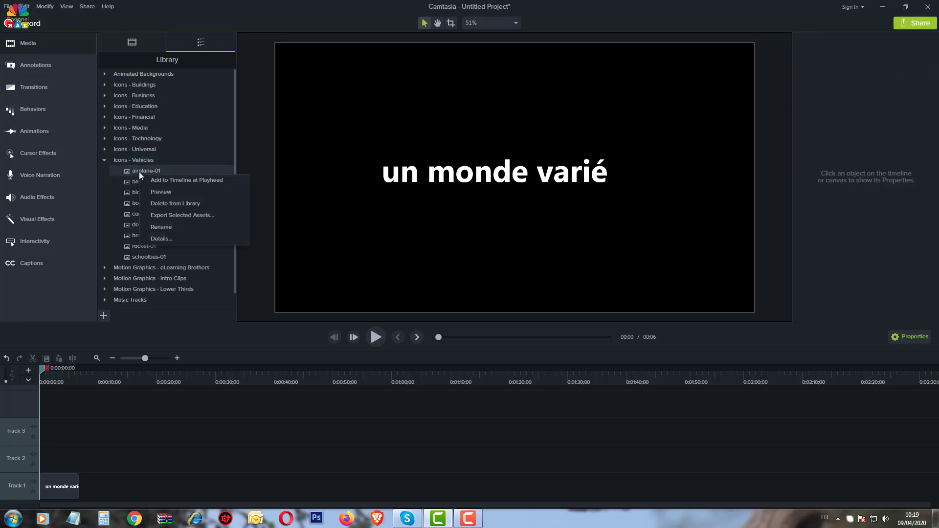
pyautogui.click(167, 182)
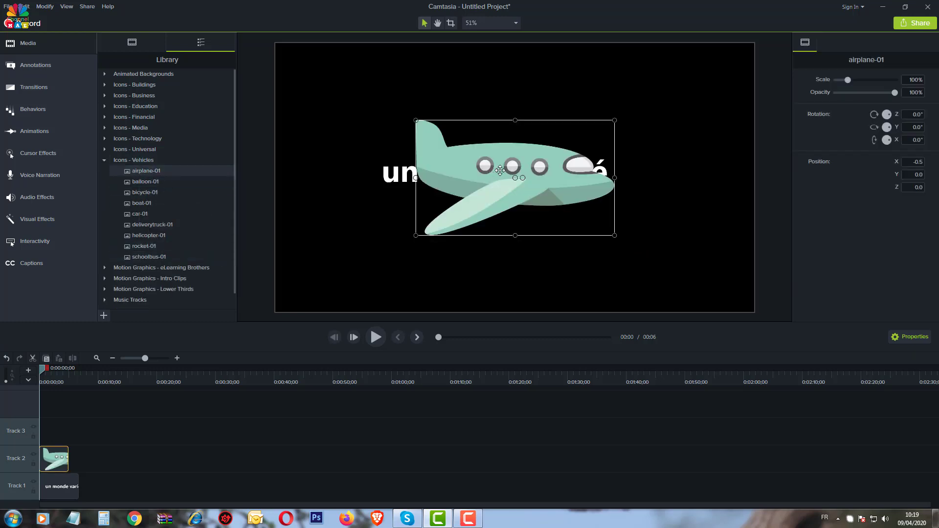
pyautogui.moveTo(485, 171); pyautogui.dragTo(471, 100)
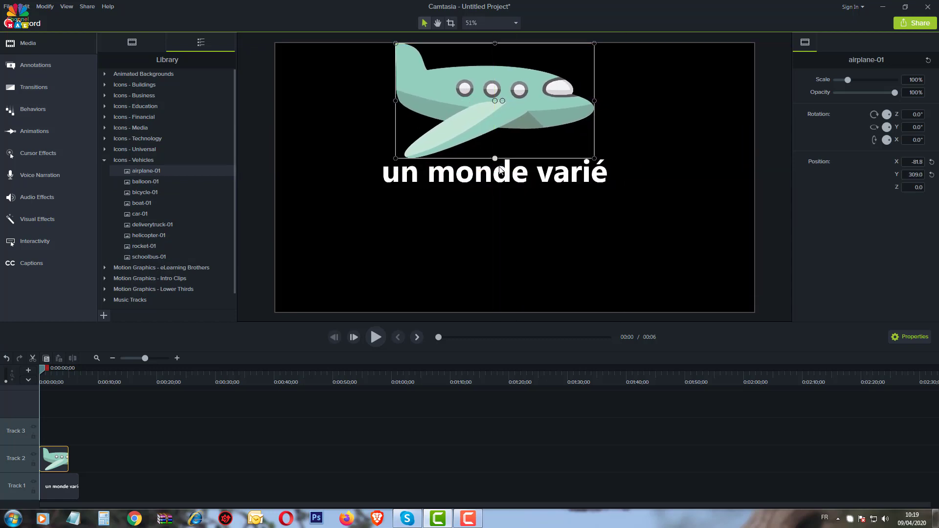
# Replace the callout text "un monde varié" with "Avion".
pyautogui.click(463, 180)
pyautogui.doubleClick(462, 177)
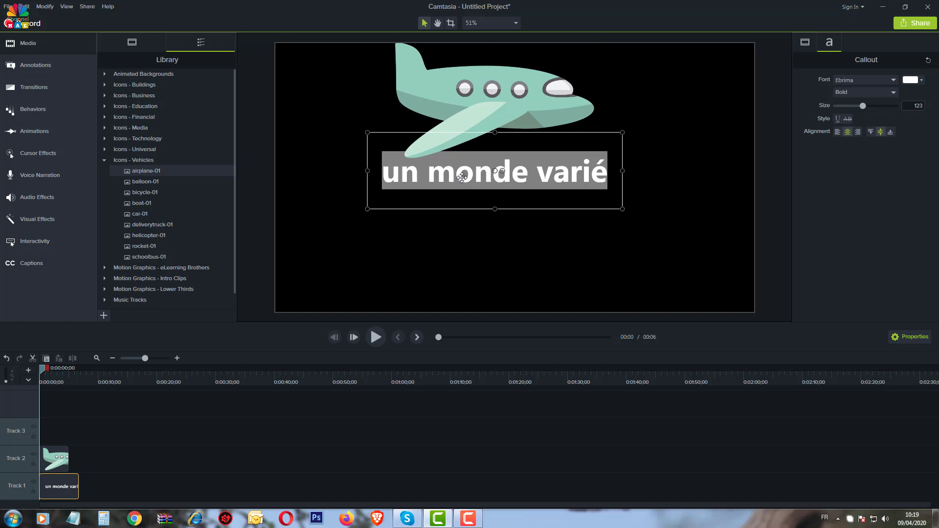
pyautogui.write('A')
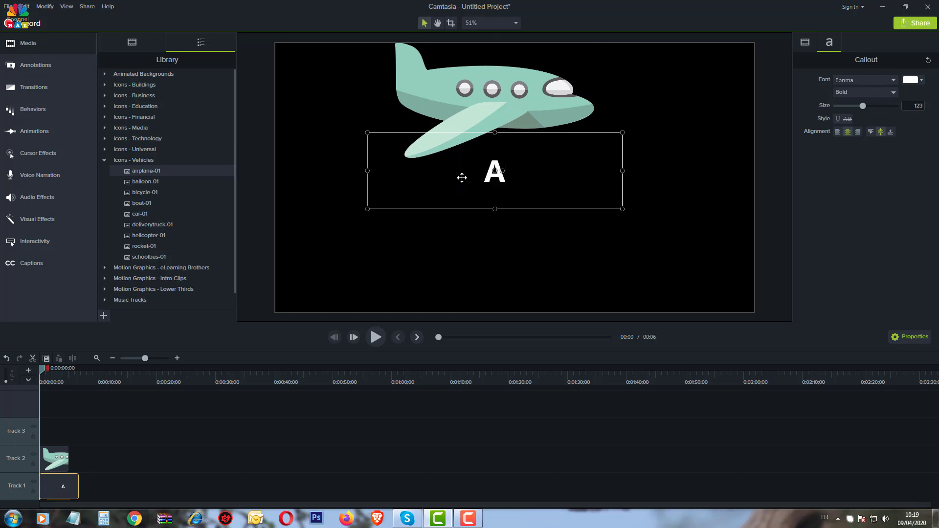
pyautogui.write('vion')
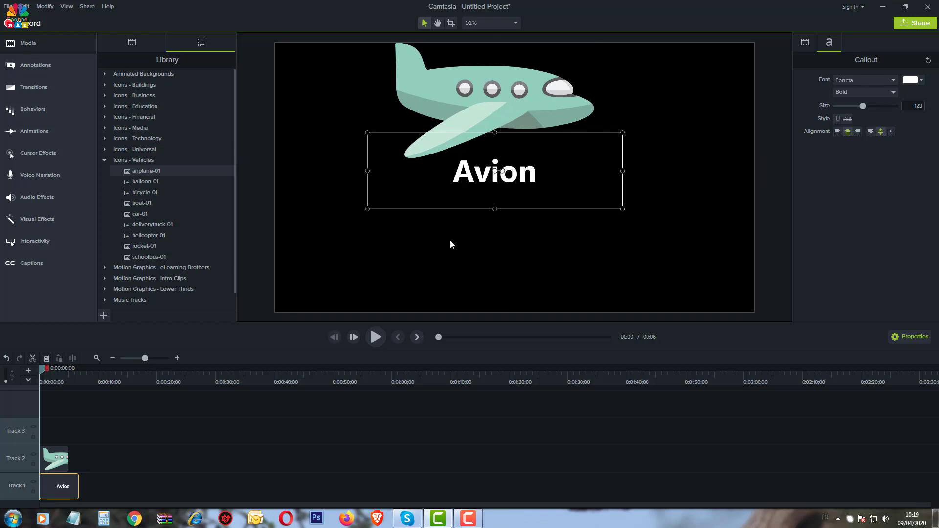
pyautogui.click(450, 241)
# Lower the "Avion" text slightly on the canvas and position the airplane directly above it.
pyautogui.click(488, 122)
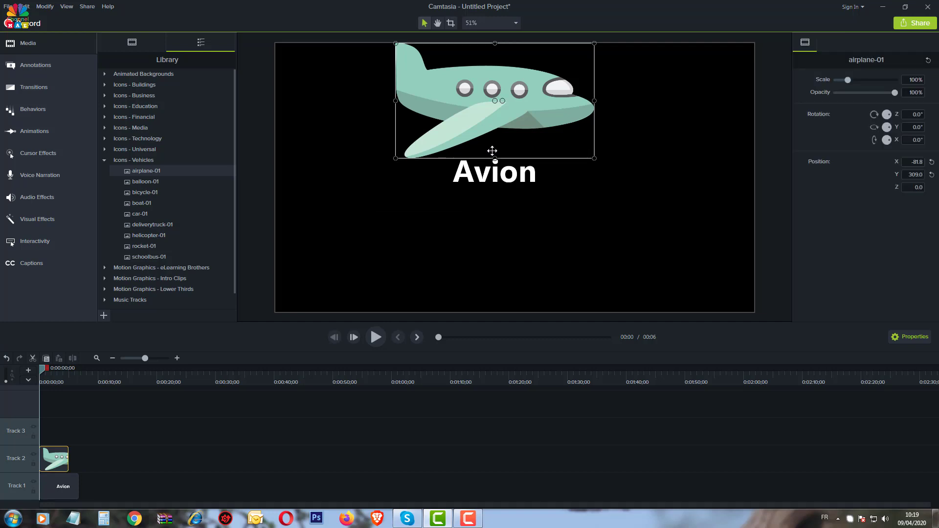
pyautogui.moveTo(495, 134); pyautogui.dragTo(506, 197)
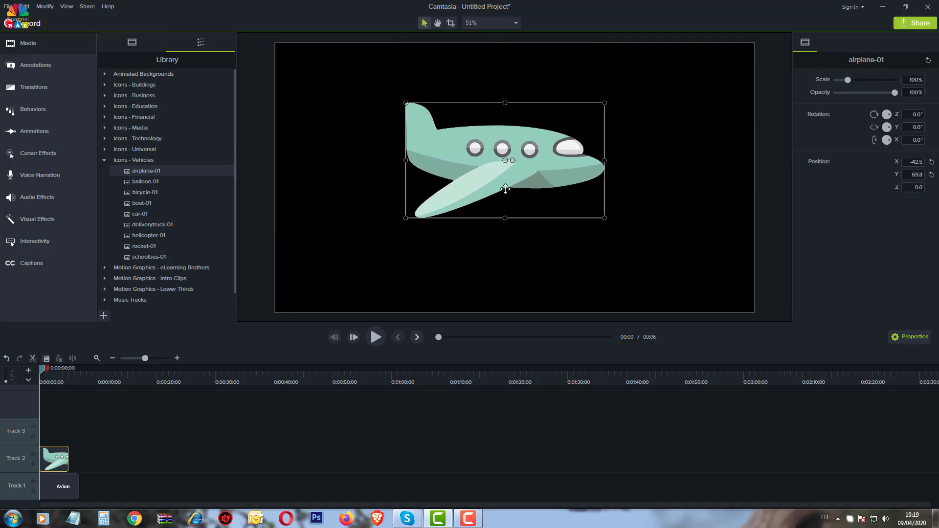
pyautogui.click(62, 480)
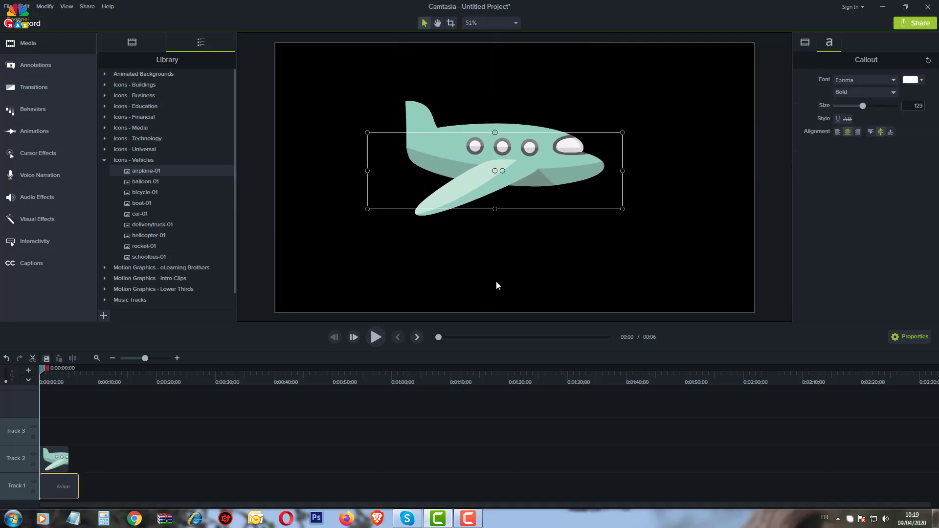
pyautogui.moveTo(425, 186); pyautogui.dragTo(537, 156)
pyautogui.click(500, 185)
pyautogui.moveTo(482, 190); pyautogui.dragTo(481, 218)
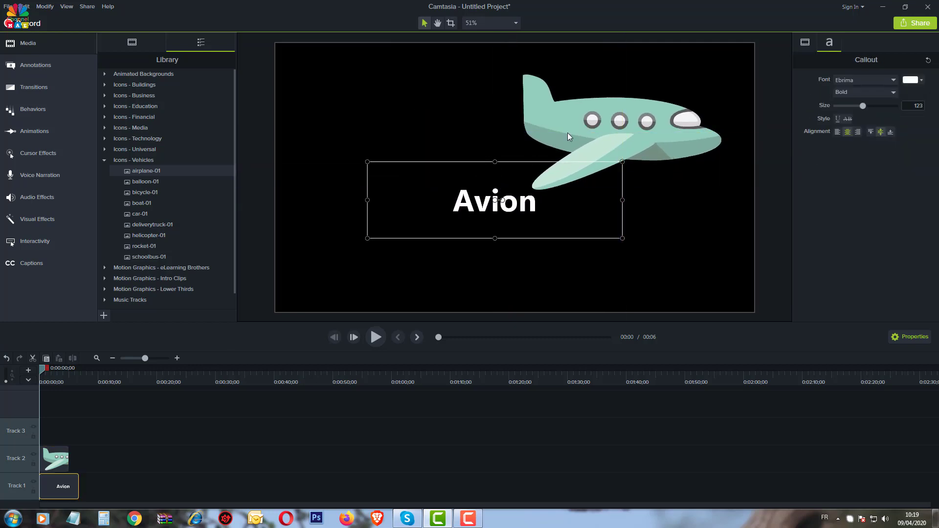
pyautogui.moveTo(593, 129); pyautogui.dragTo(470, 129)
pyautogui.click(437, 249)
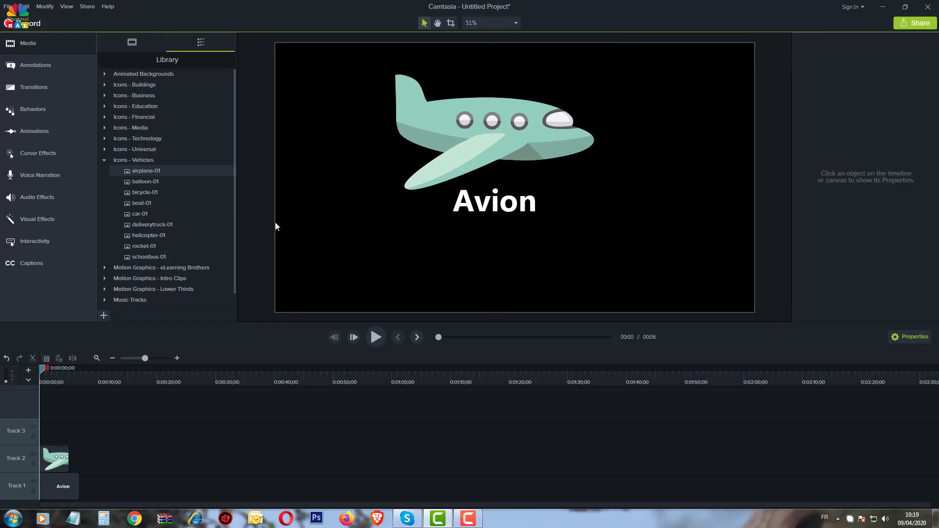
# Extend the airplane clip on Track 2 so it ends together with the "Avion" clip.
pyautogui.click(105, 159)
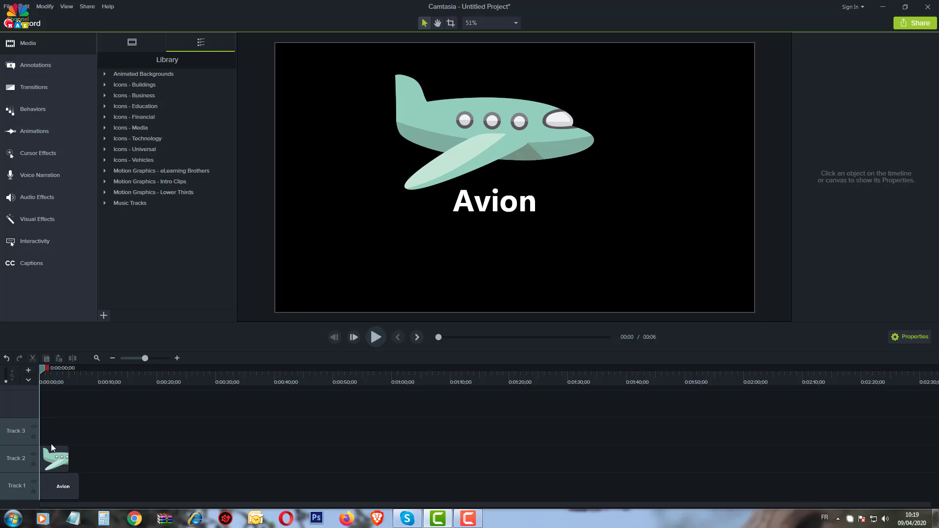
pyautogui.click(56, 457)
pyautogui.moveTo(69, 459); pyautogui.dragTo(82, 458)
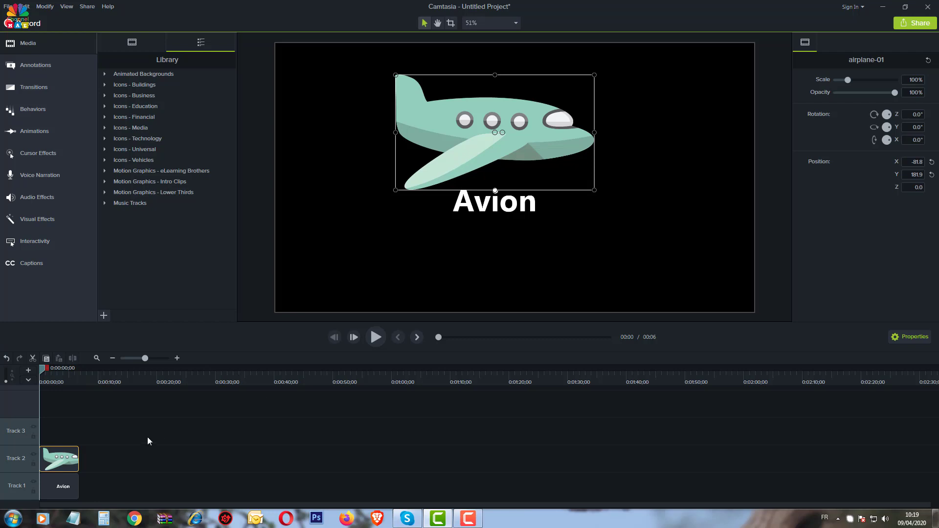
# Trim the start of the "Avion" clip so it begins about 1 second after the airplane, and preview the timing.
pyautogui.click(52, 485)
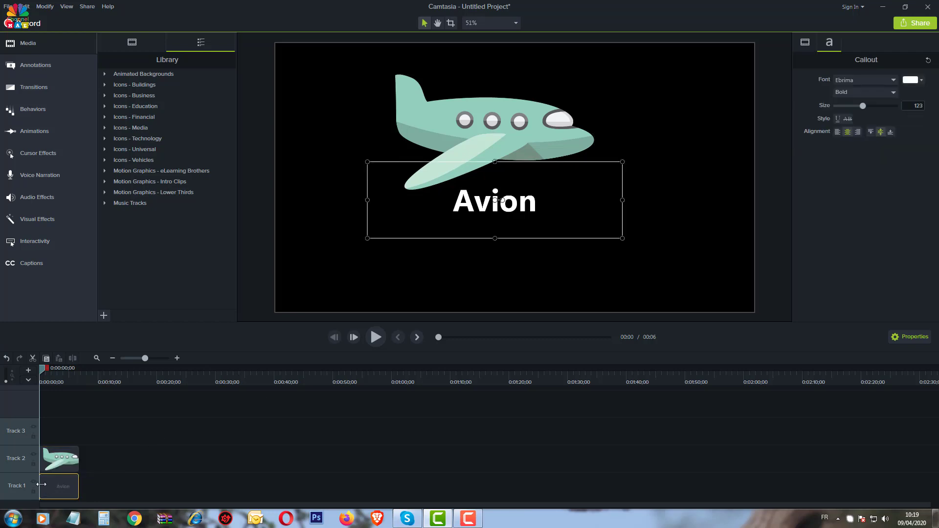
pyautogui.moveTo(41, 484); pyautogui.dragTo(47, 486)
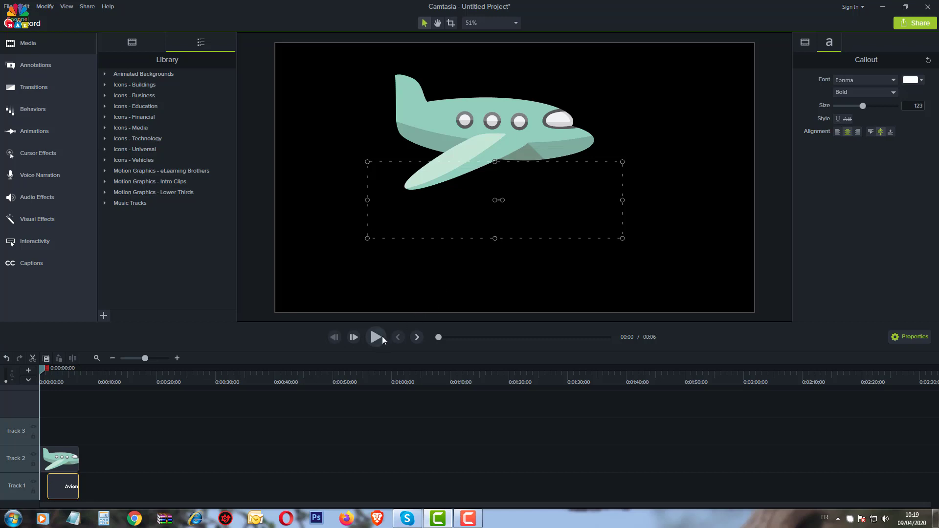
pyautogui.click(379, 337)
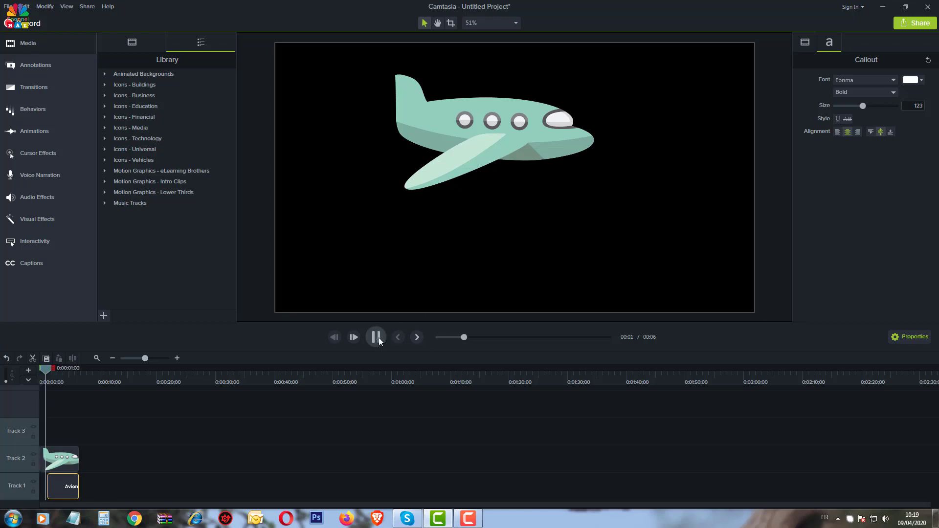
pyautogui.click(375, 337)
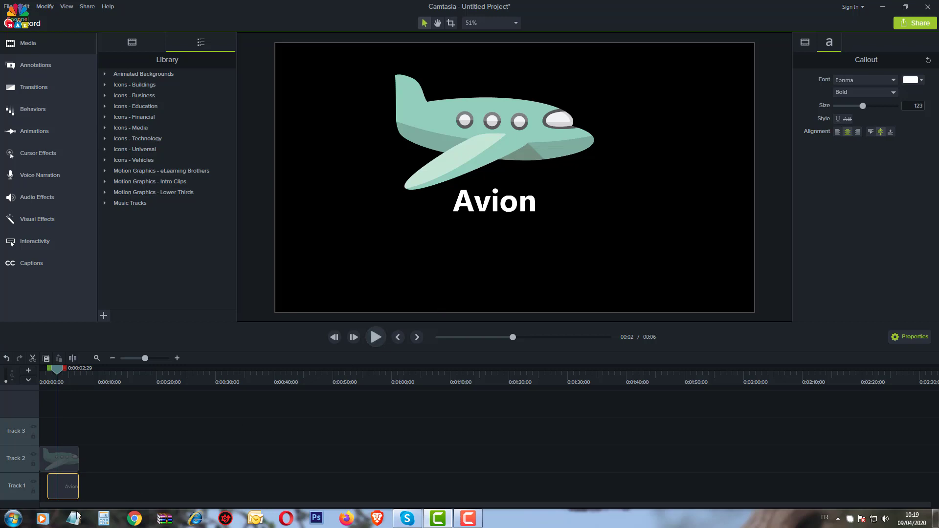
# Apply the Jump And Fall behavior to the "Avion" clip on Track 1.
pyautogui.rightClick(64, 492)
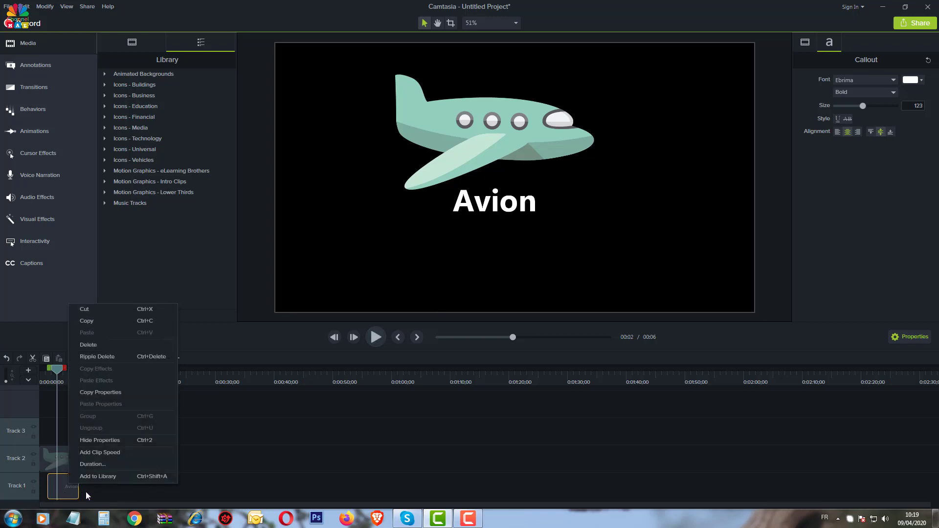
pyautogui.click(86, 491)
pyautogui.click(67, 486)
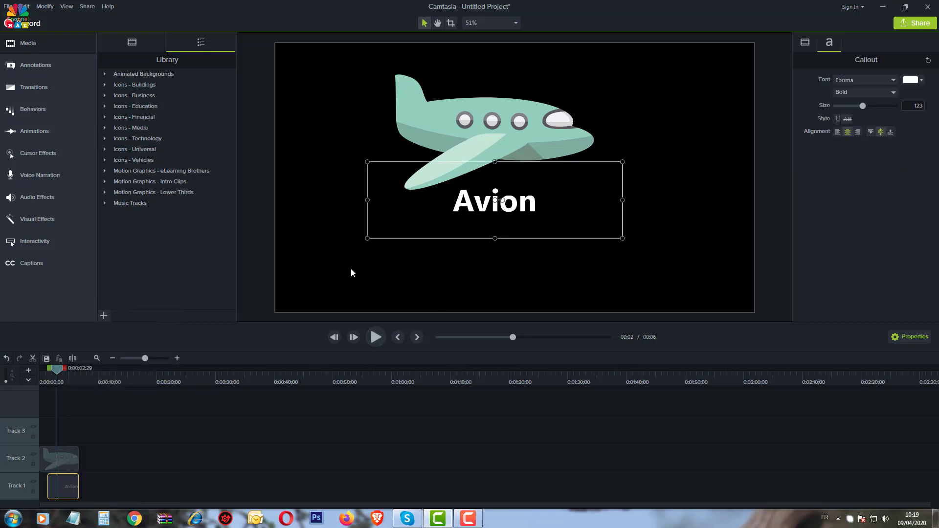
pyautogui.click(36, 113)
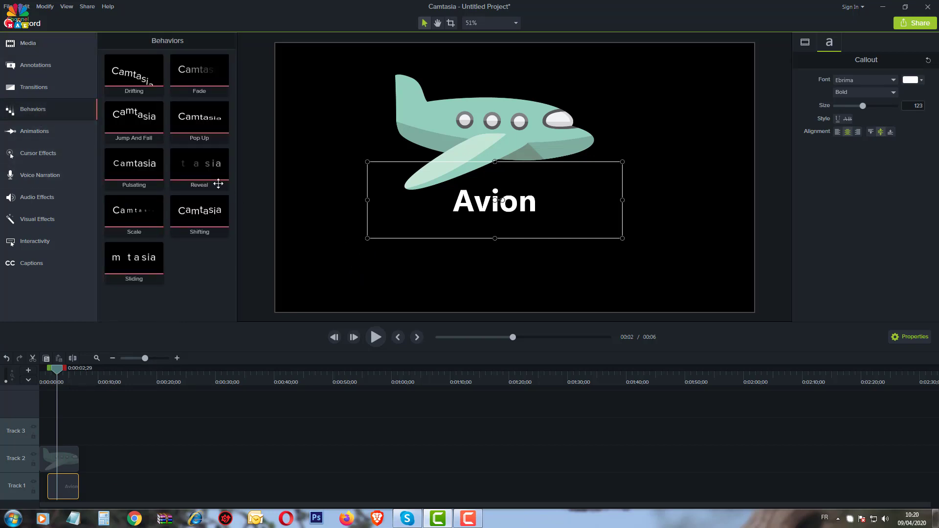
pyautogui.click(149, 258)
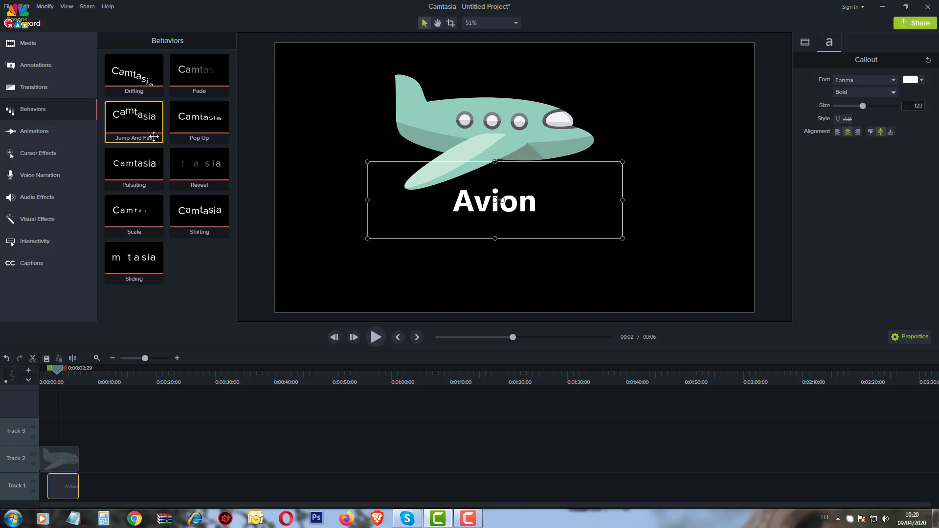
pyautogui.moveTo(142, 119); pyautogui.dragTo(64, 484)
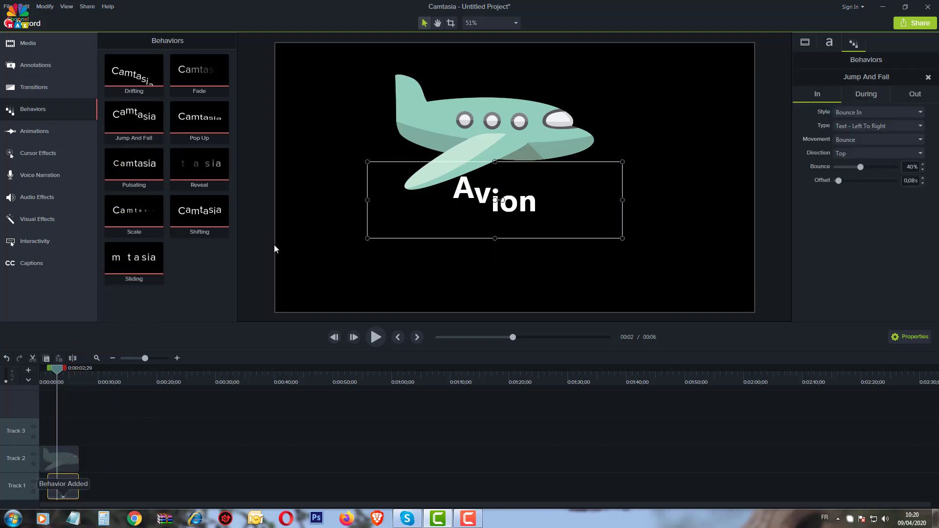
# Preview the "Avion" clip's Jump And Fall animation from the start of the timeline and return the playhead to the beginning.
pyautogui.click(374, 337)
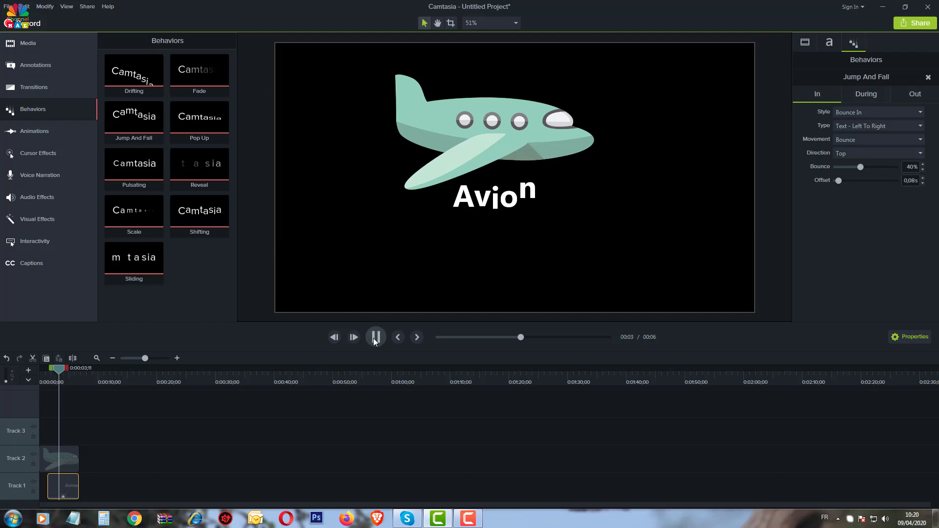
pyautogui.moveTo(72, 369); pyautogui.dragTo(40, 369)
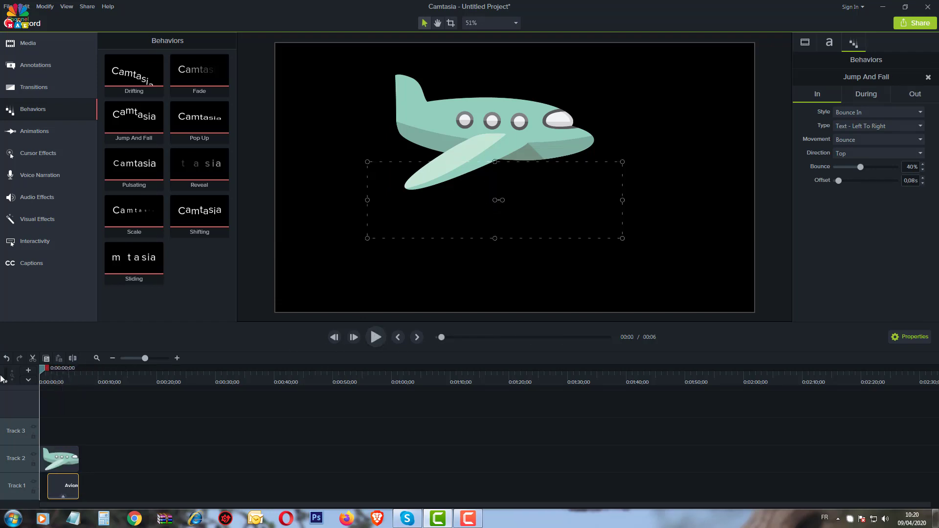
pyautogui.click(376, 339)
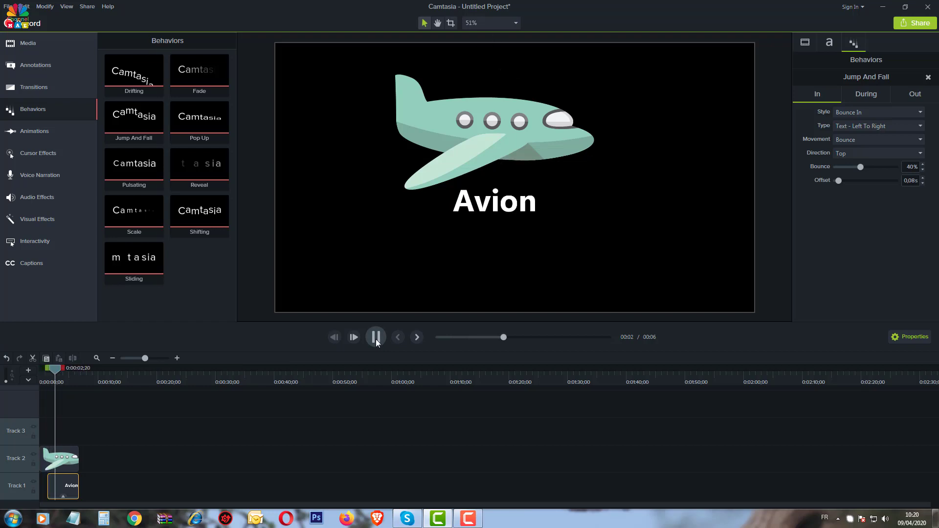
pyautogui.click(375, 339)
pyautogui.click(375, 339)
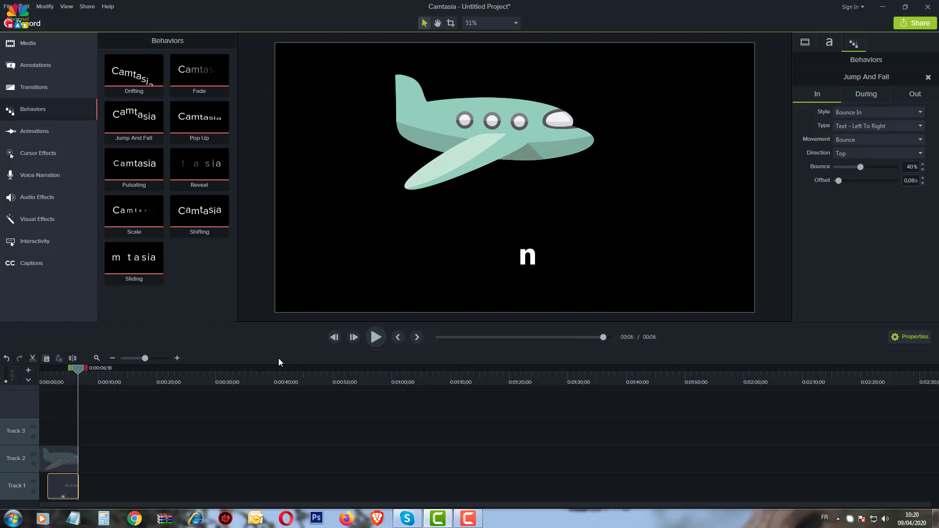
pyautogui.moveTo(78, 366); pyautogui.dragTo(29, 374)
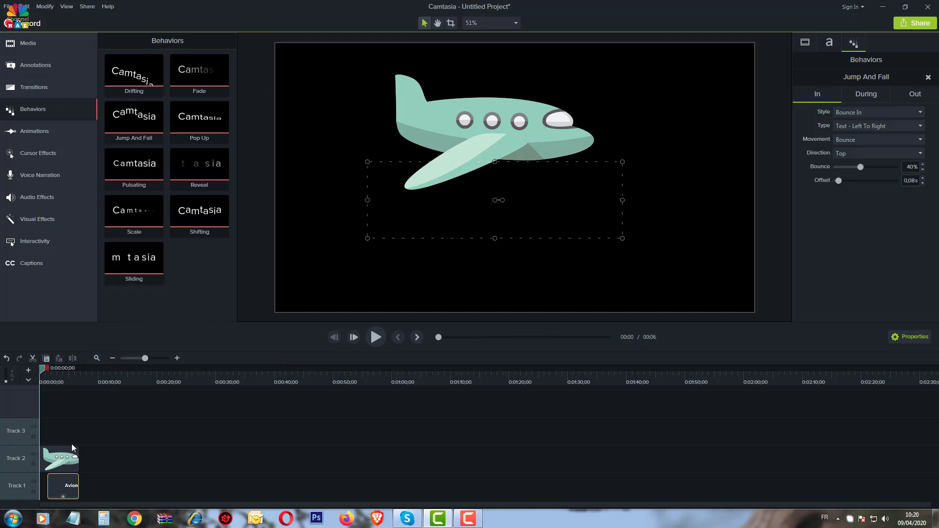
# Remove all effects from the "Avion" clip on Track 1 and apply the Sliding behavior to it.
pyautogui.rightClick(66, 485)
pyautogui.moveTo(102, 468)
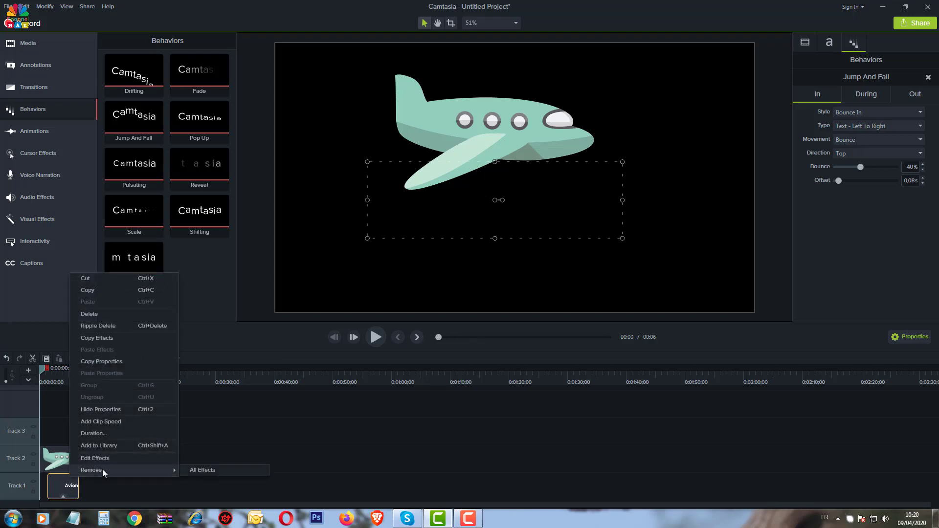
pyautogui.click(204, 468)
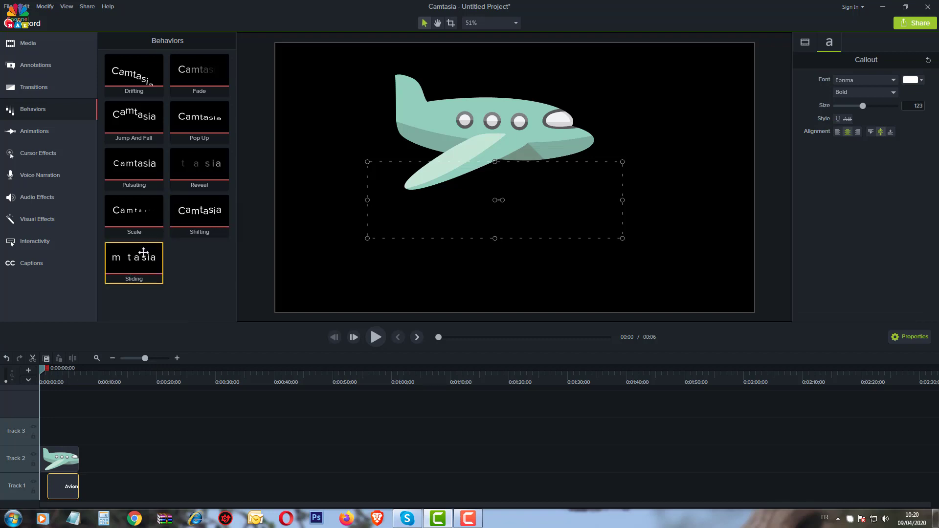
pyautogui.moveTo(143, 252); pyautogui.dragTo(71, 489)
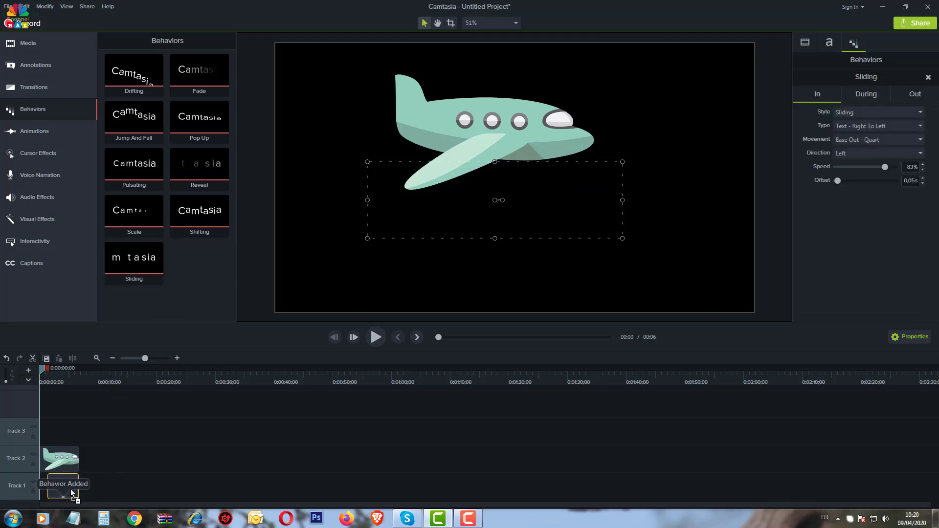
# Preview the "Avion" clip's Sliding animation from the start of the timeline and stop after the text has arrived.
pyautogui.click(374, 335)
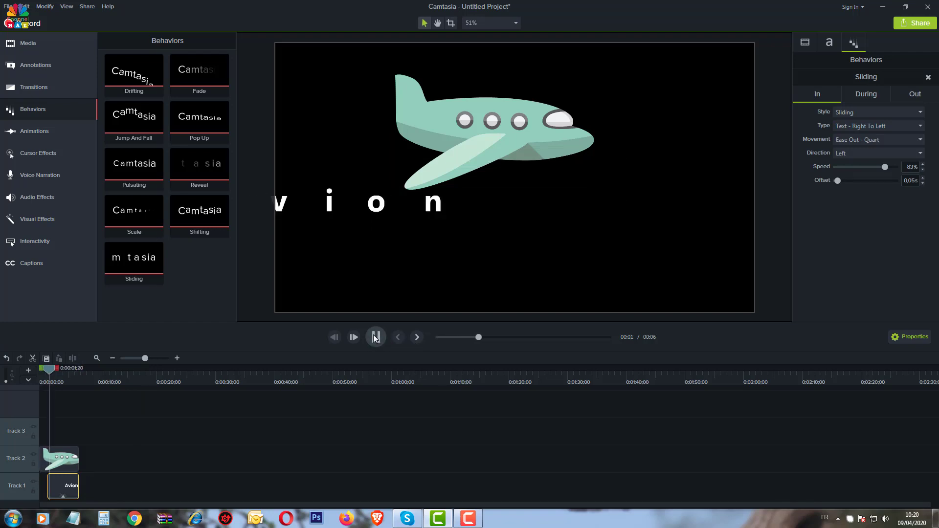
pyautogui.click(375, 337)
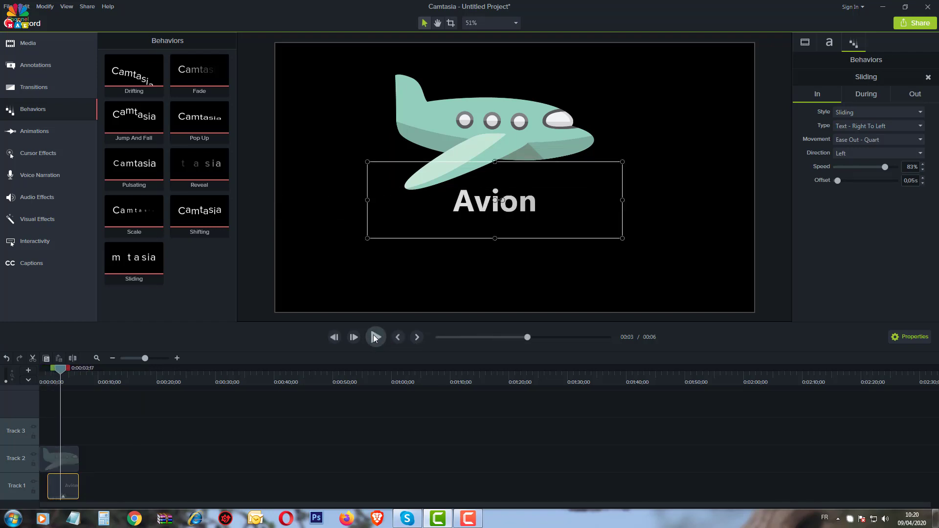
pyautogui.click(223, 416)
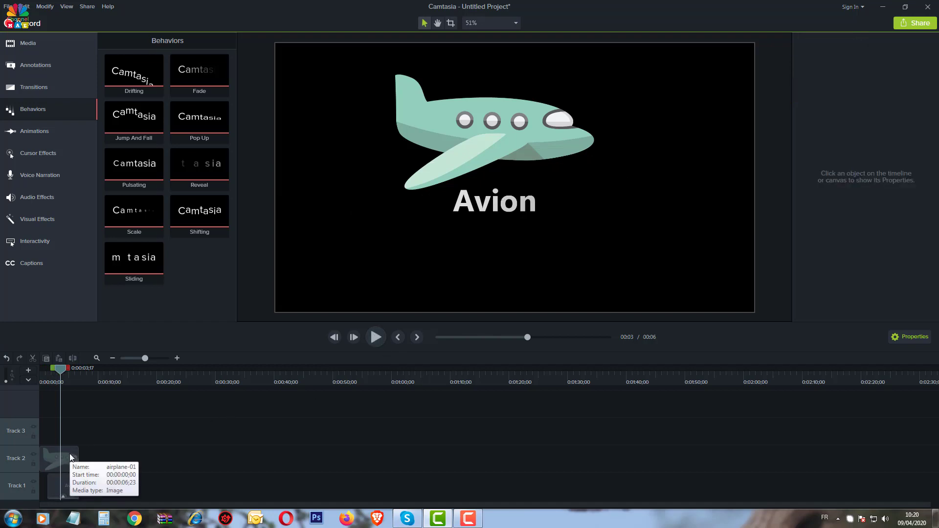
# Move the airplane to the upper-right area of the canvas and place the "Avion" caption directly below it.
pyautogui.click(463, 134)
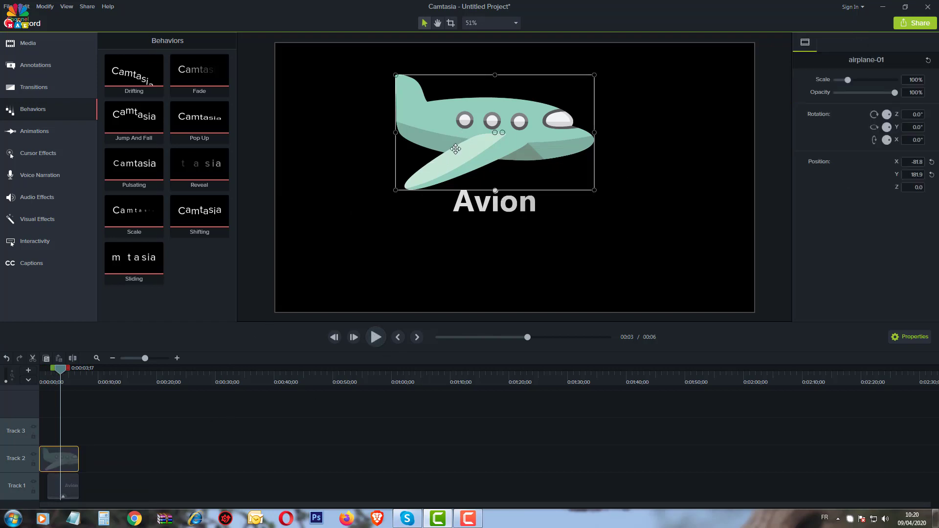
pyautogui.moveTo(462, 134); pyautogui.dragTo(606, 124)
pyautogui.click(504, 205)
pyautogui.moveTo(508, 208); pyautogui.dragTo(674, 170)
pyautogui.click(506, 255)
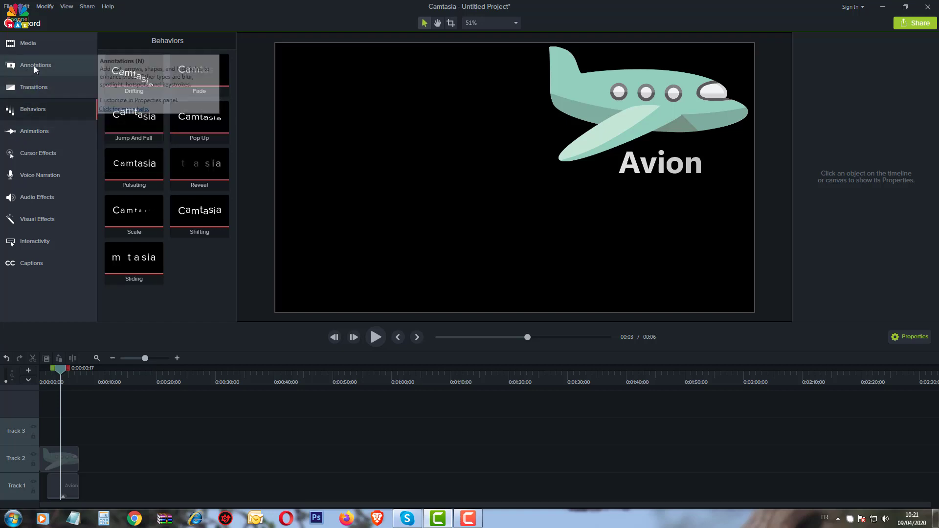
# Preview bicycle-01 from the Icons - Vehicles library folder and add it to the upper-left area of the canvas.
pyautogui.click(34, 41)
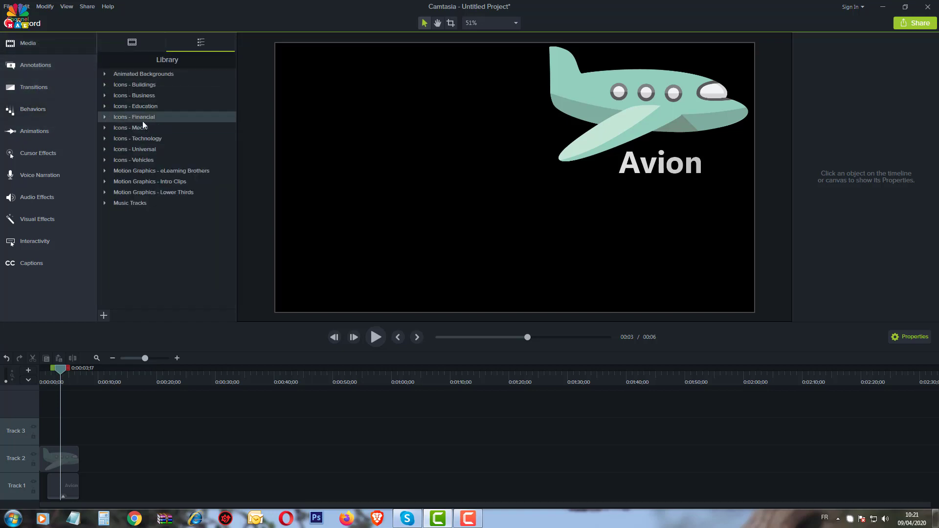
pyautogui.click(104, 160)
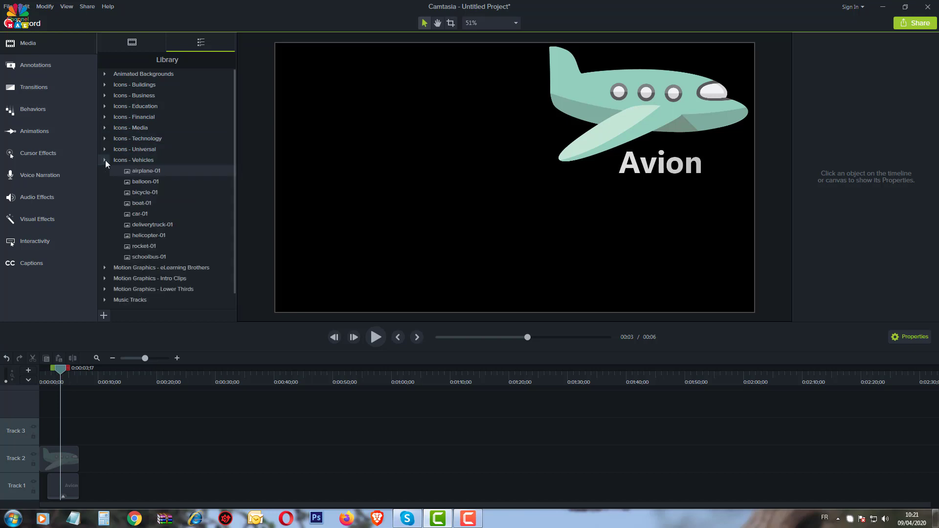
pyautogui.doubleClick(141, 193)
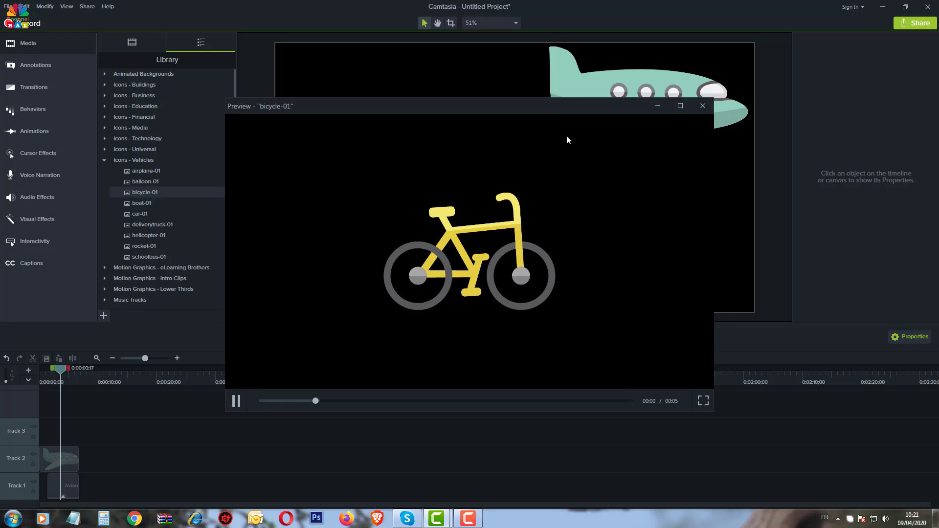
pyautogui.click(701, 105)
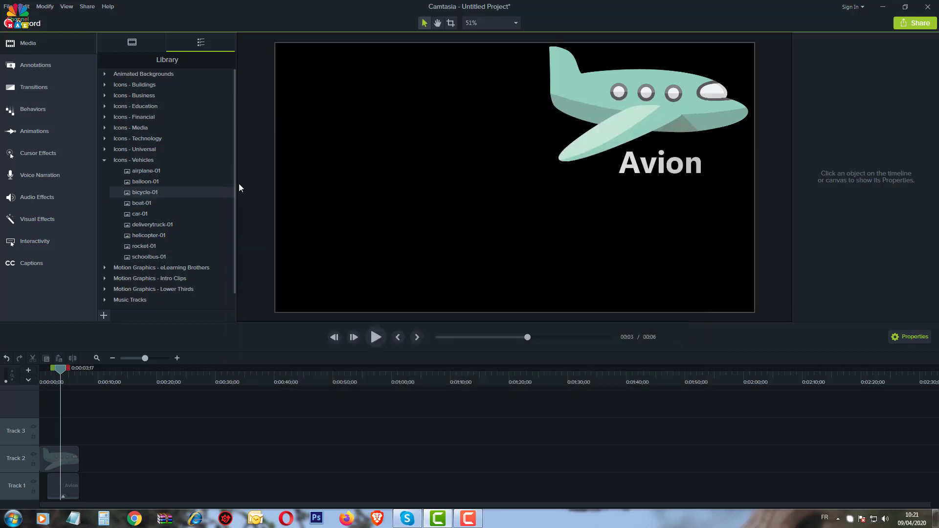
pyautogui.moveTo(145, 192); pyautogui.dragTo(379, 109)
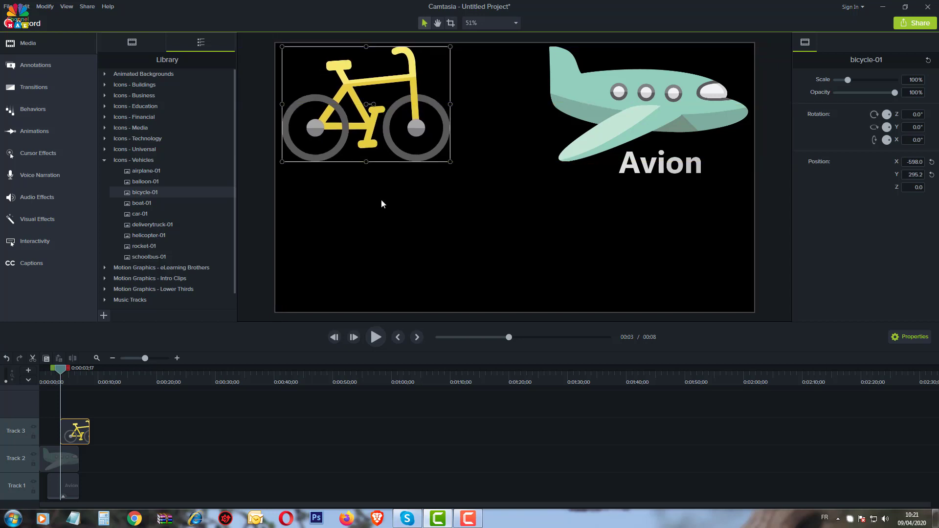
pyautogui.click(377, 211)
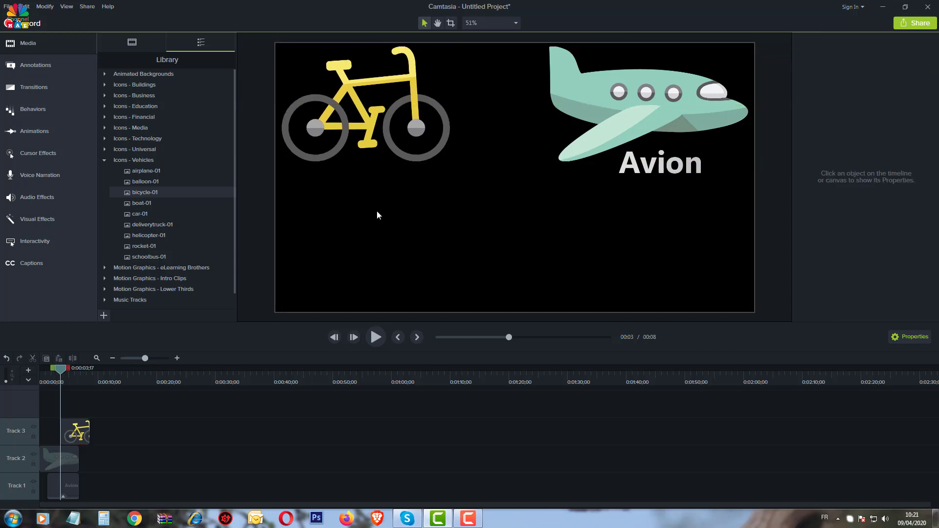
# Add a plain text callout without a background shape and position it below the bicycle.
pyautogui.click(25, 70)
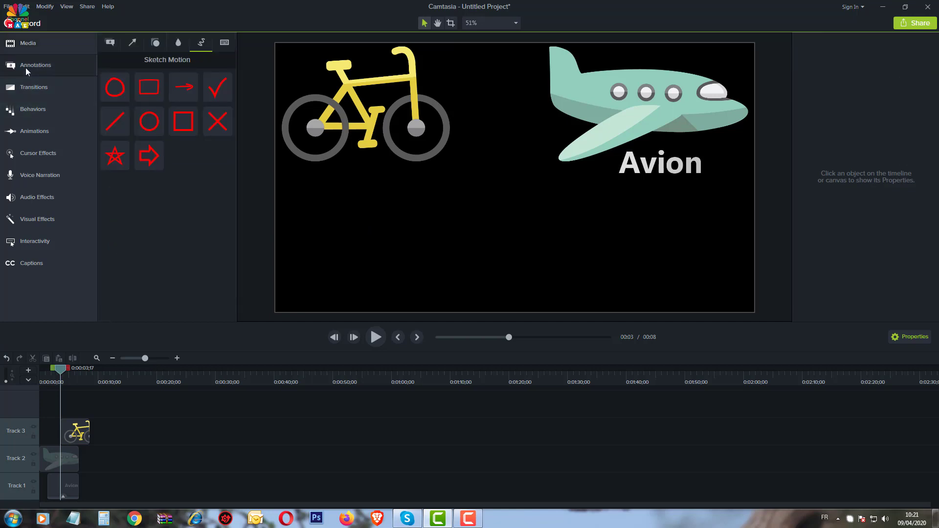
pyautogui.click(108, 41)
pyautogui.scroll(1, 113, 100)
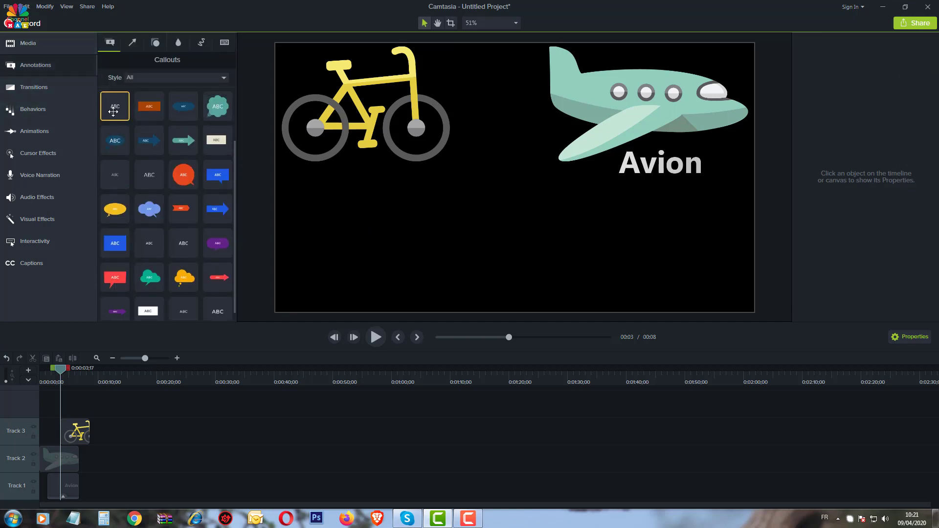
pyautogui.doubleClick(113, 112)
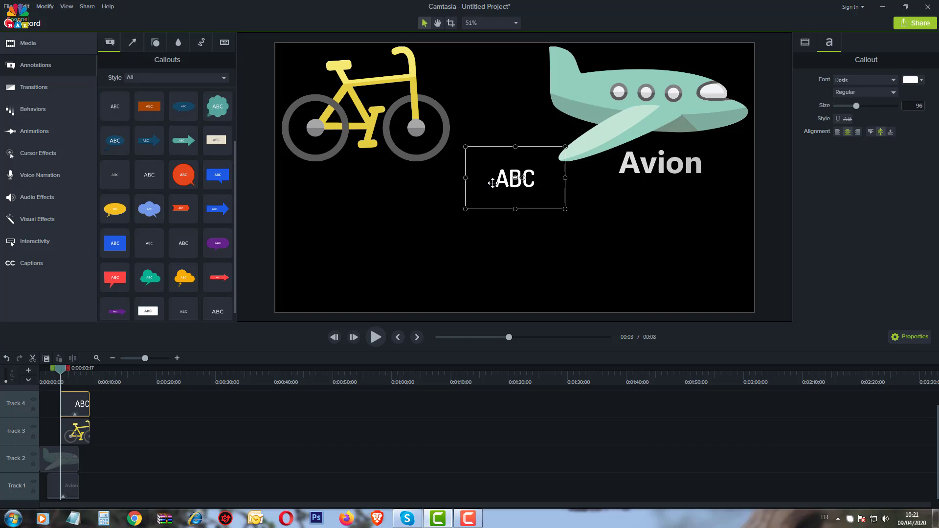
pyautogui.moveTo(492, 183); pyautogui.dragTo(335, 207)
# Change the new callout's text to "Bicyclette" and move it up closer to the bicycle.
pyautogui.doubleClick(347, 204)
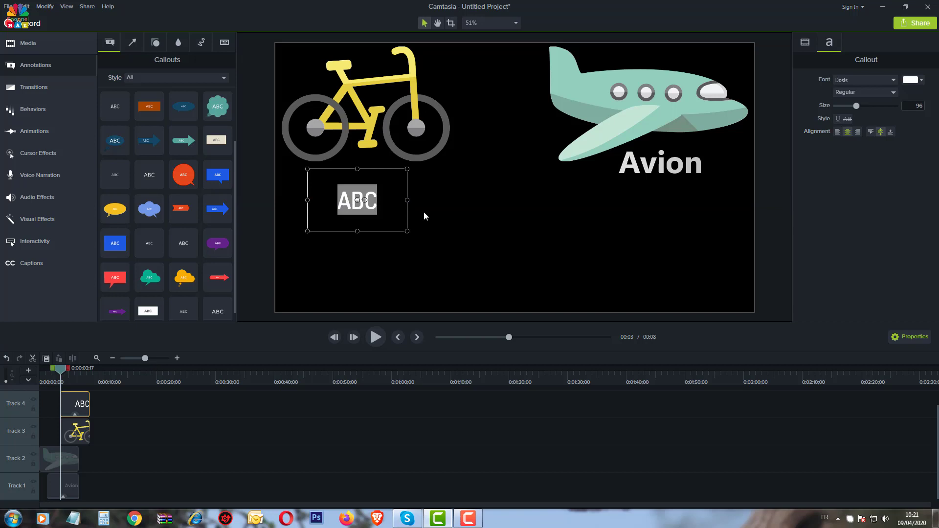
pyautogui.write('Bicy')
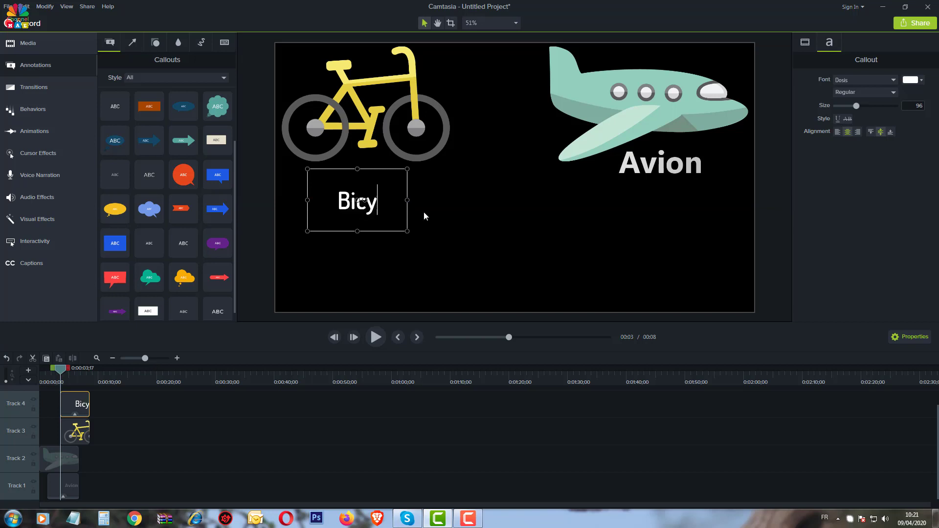
pyautogui.write('clette')
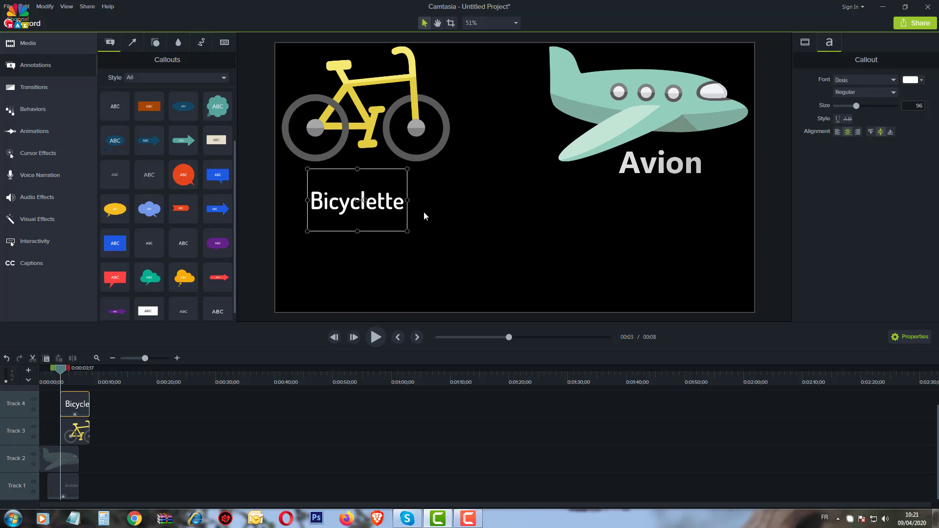
pyautogui.click(452, 209)
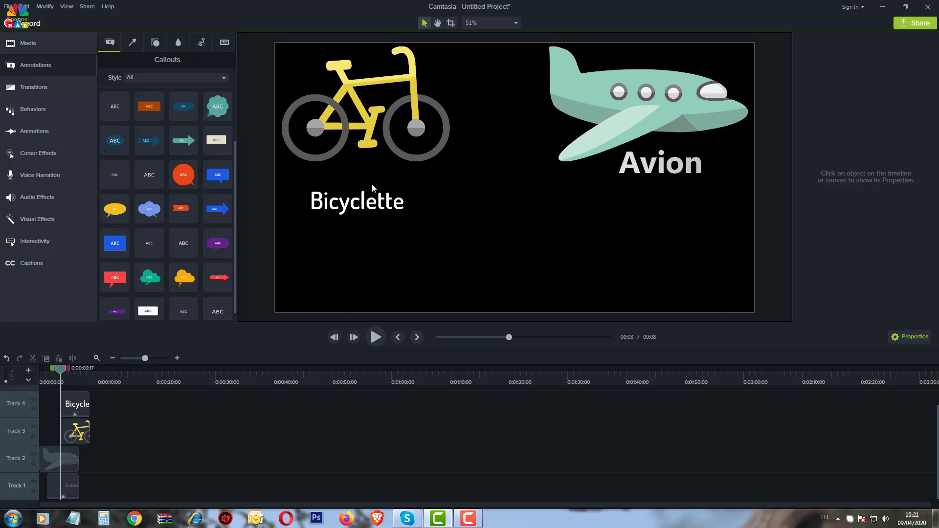
pyautogui.click(360, 202)
pyautogui.moveTo(358, 204); pyautogui.dragTo(357, 191)
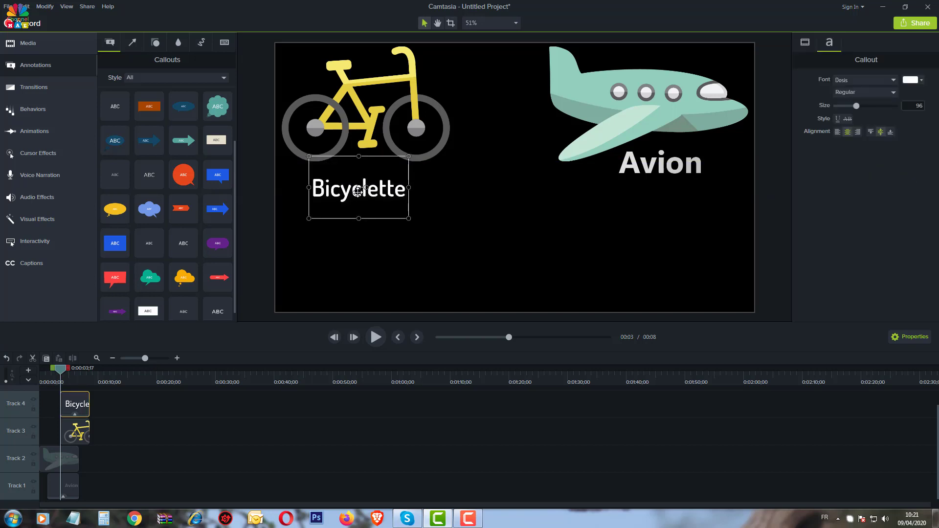
pyautogui.click(360, 253)
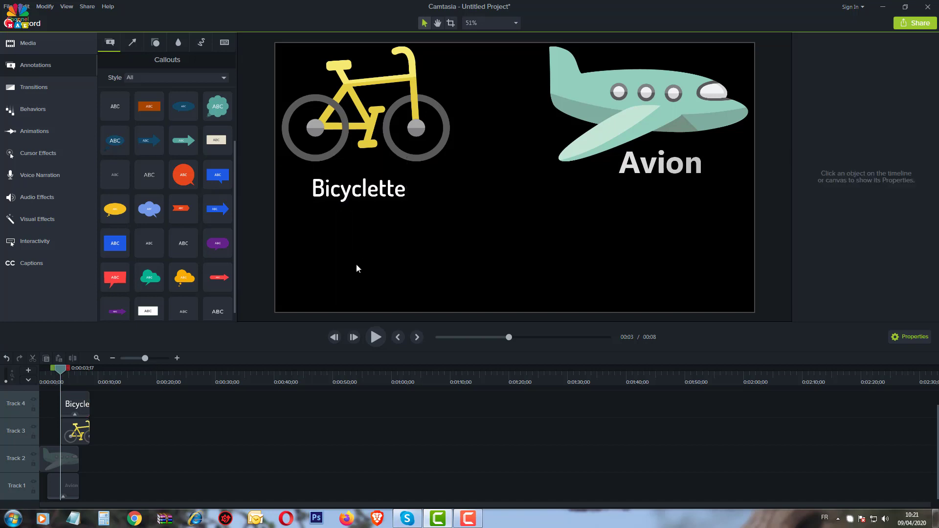
# Realign the bicycle clip to start at 0 seconds and the "Bicyclette" clip about 1 second in, matching the airplane and "Avion" clips.
pyautogui.moveTo(79, 412); pyautogui.dragTo(76, 437)
pyautogui.click(74, 430)
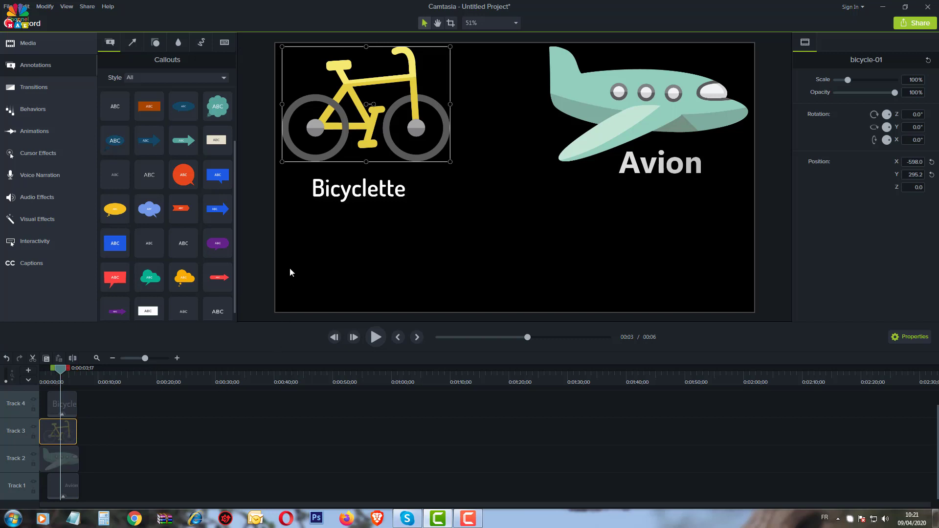
pyautogui.click(463, 212)
# Apply the Jump And Fall behavior to the "Bicyclette" clip on Track 4 and return the playhead to the beginning.
pyautogui.click(395, 195)
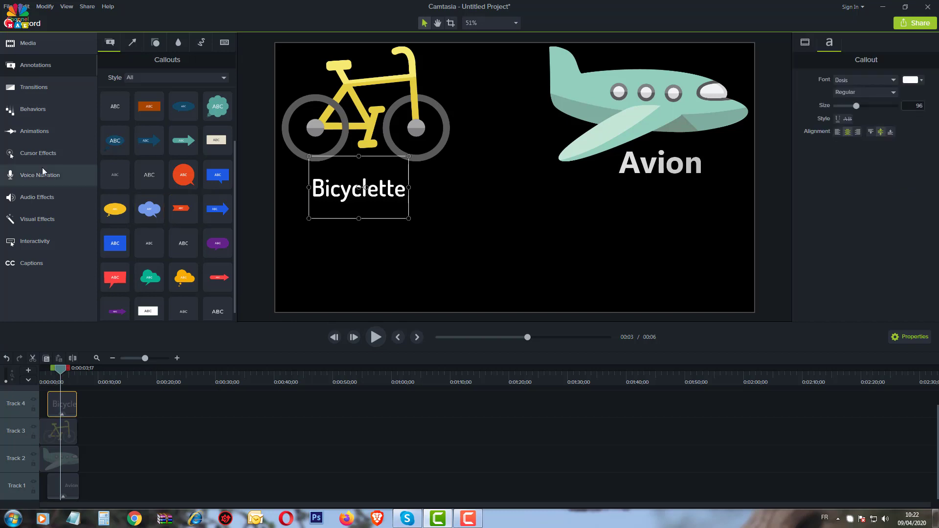
pyautogui.click(31, 110)
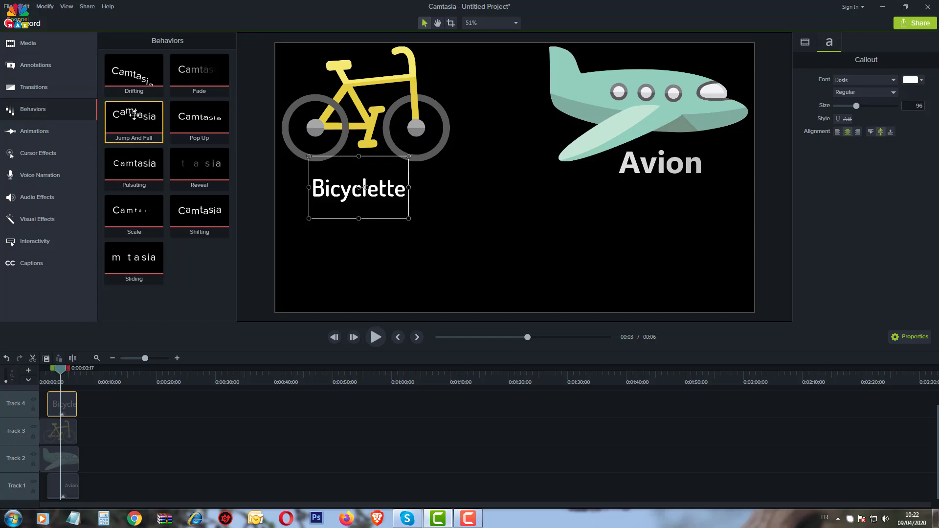
pyautogui.moveTo(138, 115); pyautogui.dragTo(102, 397)
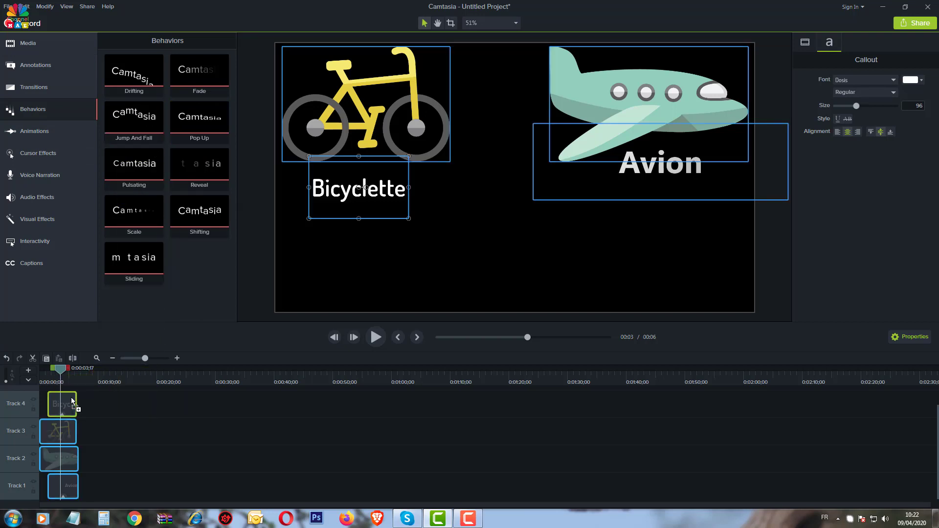
pyautogui.click(102, 411)
pyautogui.moveTo(63, 373); pyautogui.dragTo(28, 374)
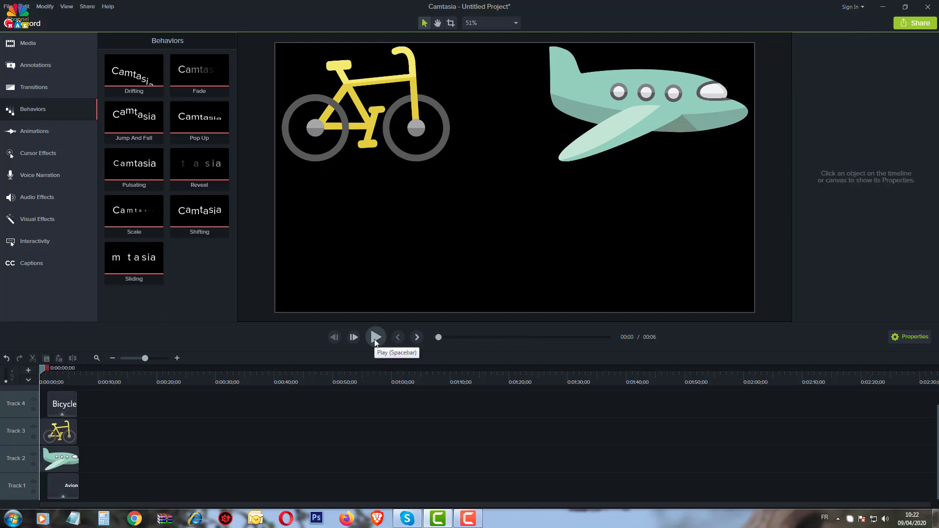
# Shift the bicycle clip to start about 3 seconds in and the "Bicyclette" clip to start about 4 seconds in.
pyautogui.click(56, 431)
pyautogui.moveTo(56, 431); pyautogui.dragTo(69, 404)
pyautogui.click(60, 407)
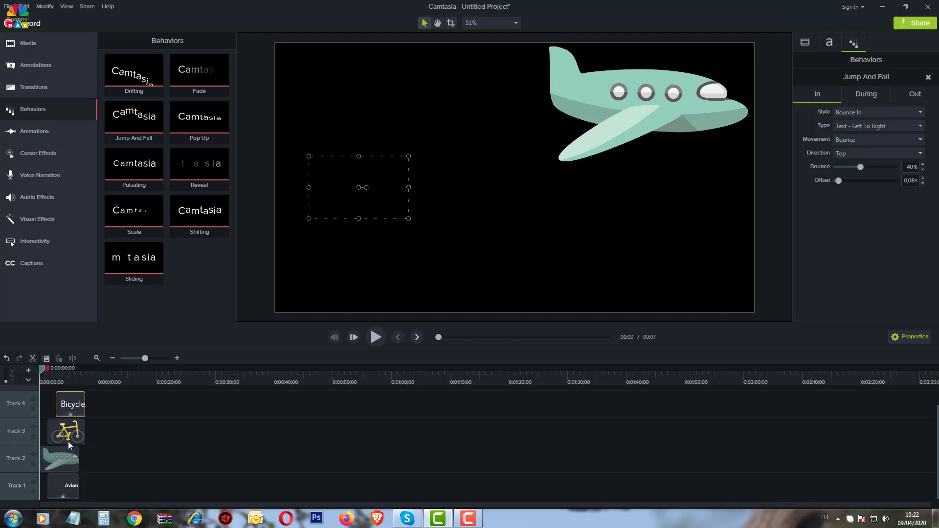
pyautogui.click(57, 428)
pyautogui.moveTo(58, 426); pyautogui.dragTo(78, 402)
pyautogui.click(66, 406)
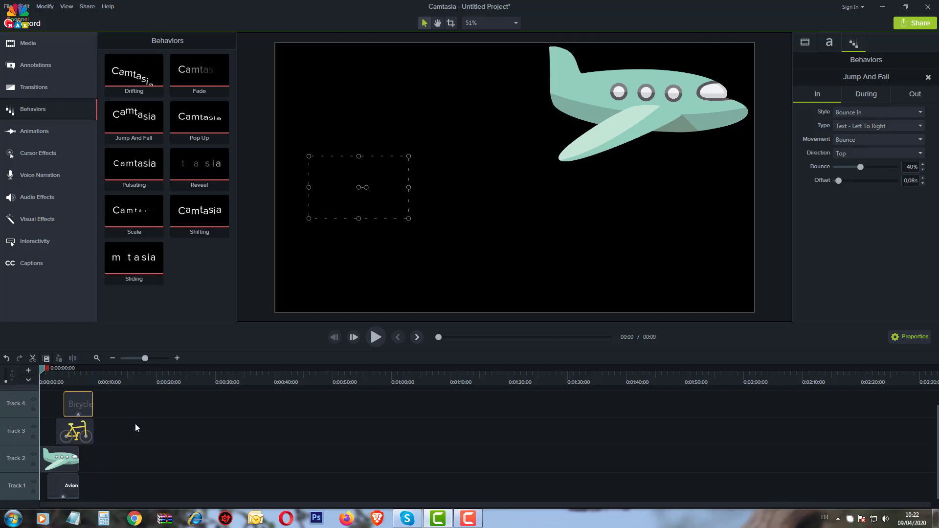
# Preview the whole airplane and bicycle sequence and return the playhead to the beginning.
pyautogui.click(380, 337)
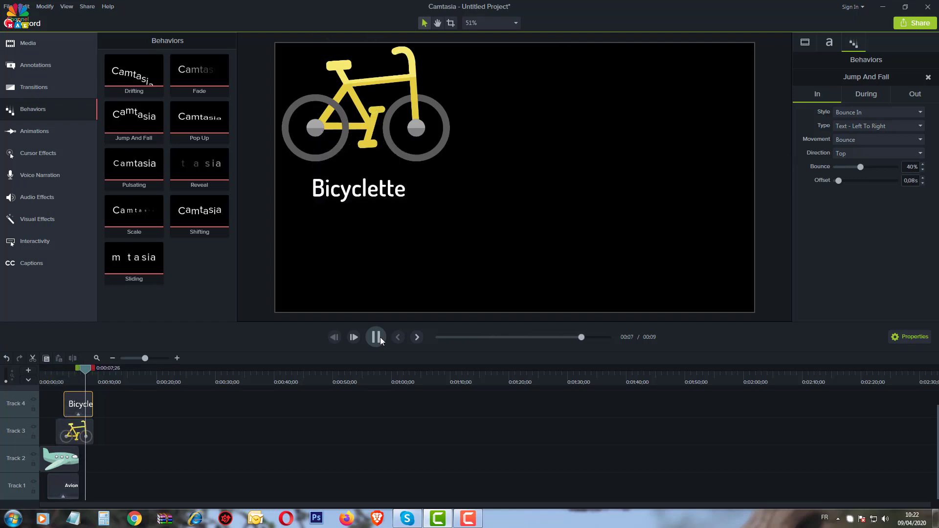
pyautogui.click(370, 277)
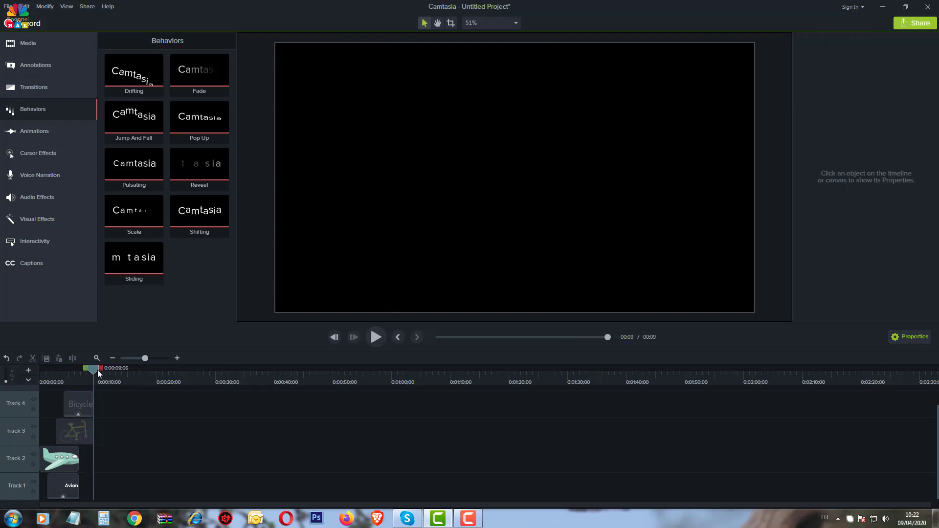
pyautogui.moveTo(98, 370); pyautogui.dragTo(25, 377)
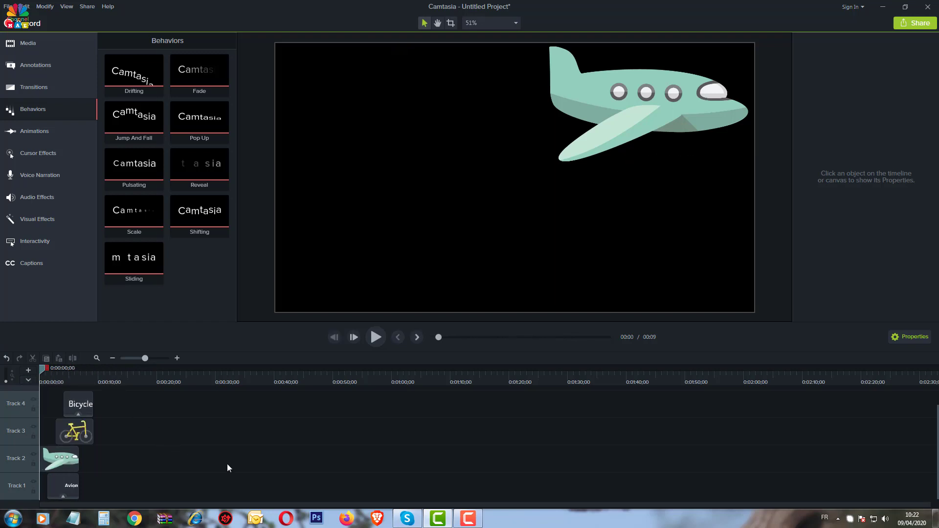
# Delete the "Bicyclette" caption clip from Track 4 and the bicycle clip from Track 3.
pyautogui.moveTo(85, 411)
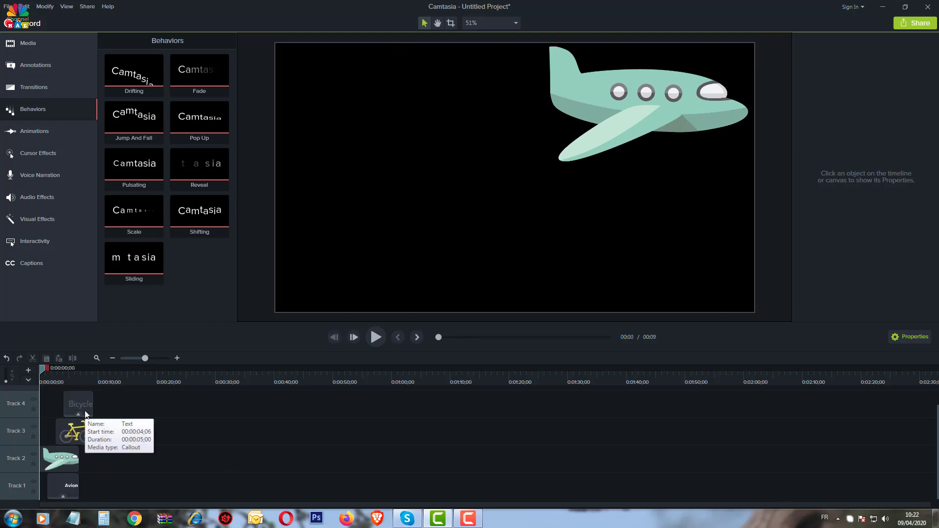
pyautogui.click(80, 428)
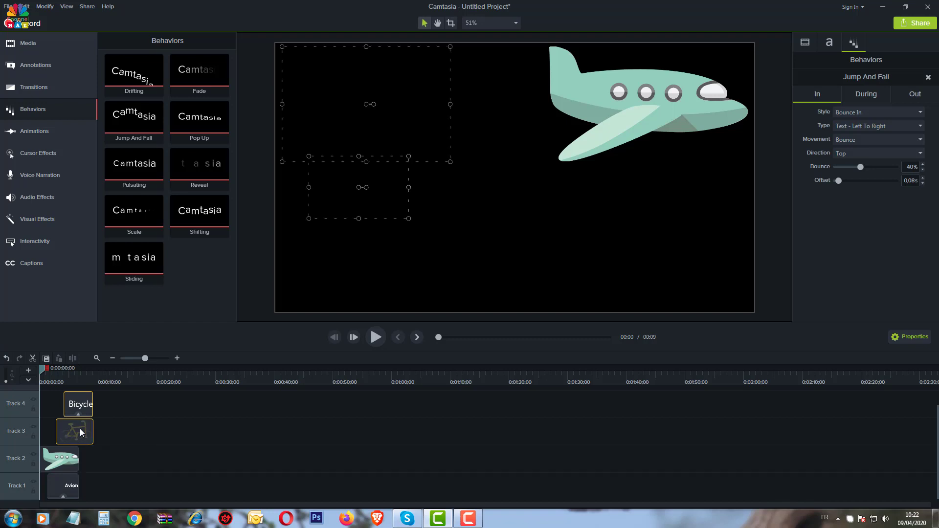
pyautogui.press('Delete')
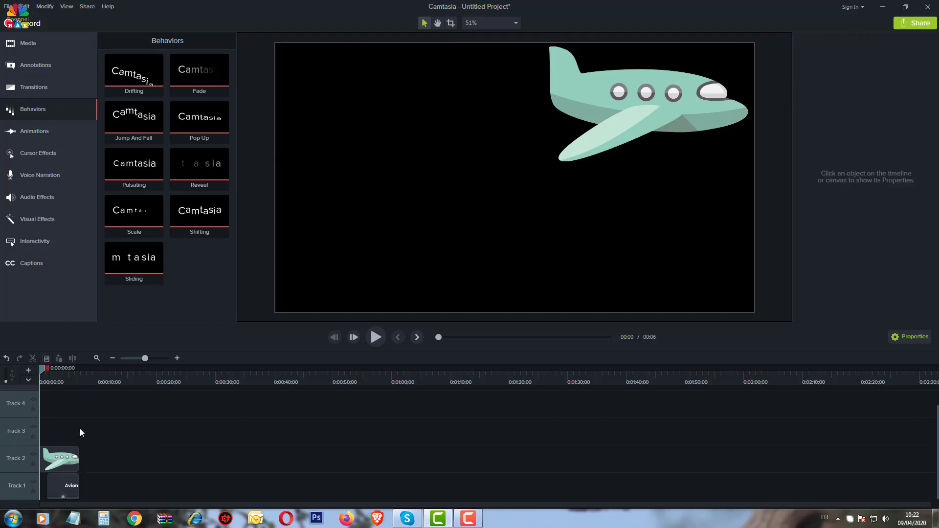
# Remove all effects from the "Avion" caption clip on Track 1.
pyautogui.click(57, 459)
pyautogui.click(72, 490)
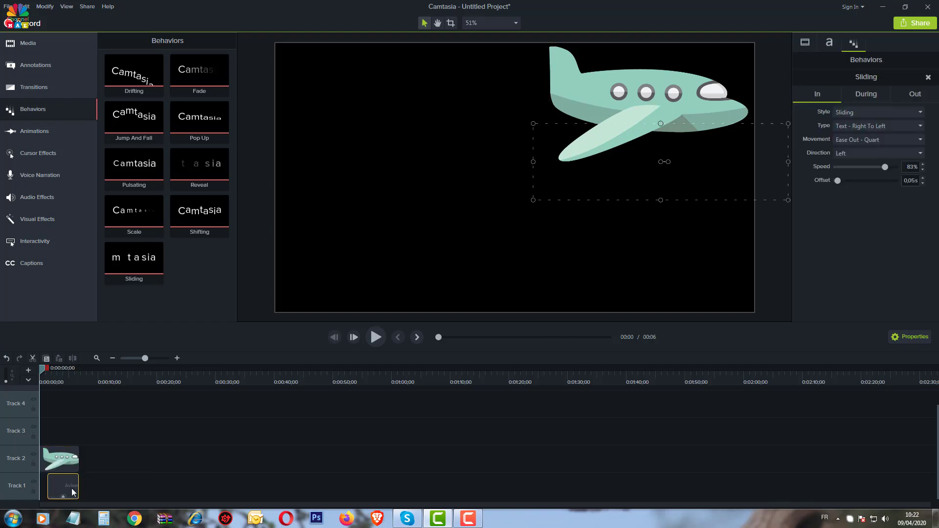
pyautogui.rightClick(69, 489)
pyautogui.moveTo(111, 472)
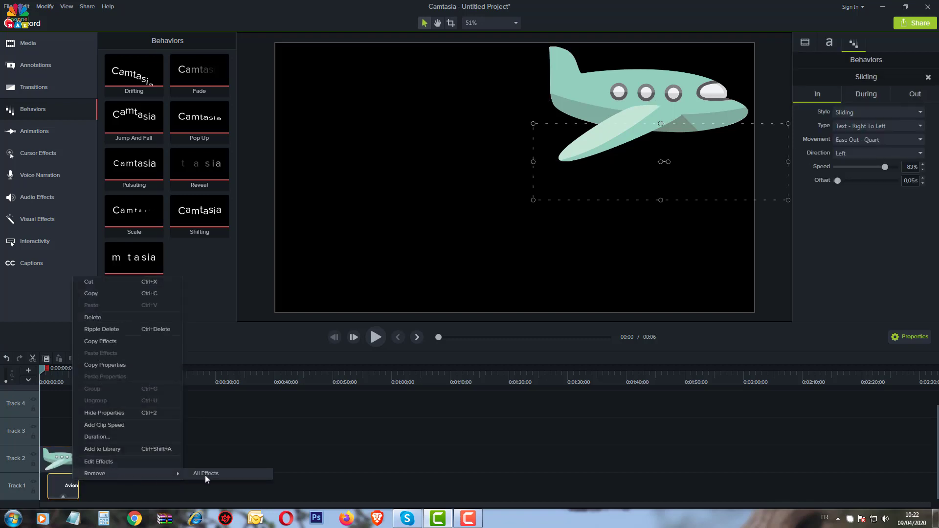
pyautogui.click(205, 475)
# Move the airplane clip up to Track 3 and the "Avion" clip up to Track 2, keeping their timing.
pyautogui.click(62, 458)
pyautogui.moveTo(64, 453); pyautogui.dragTo(64, 436)
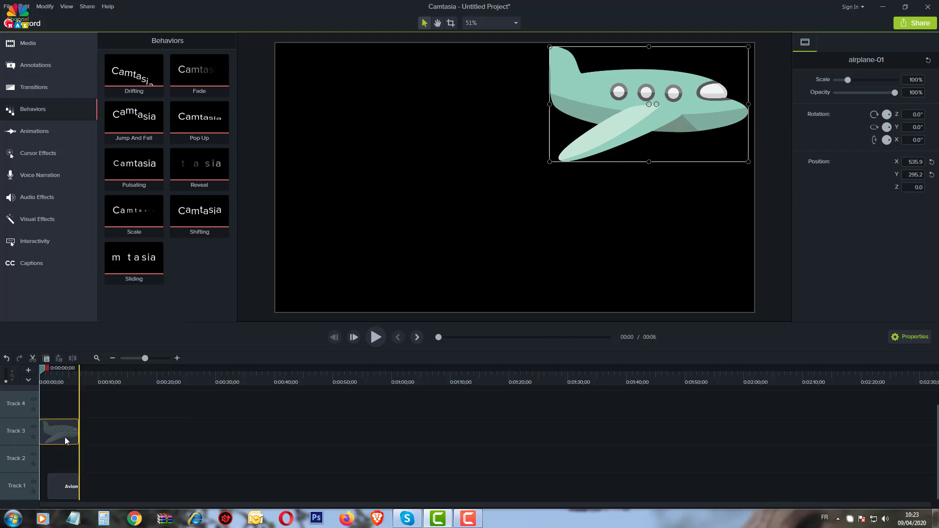
pyautogui.click(54, 480)
pyautogui.moveTo(55, 470); pyautogui.dragTo(55, 463)
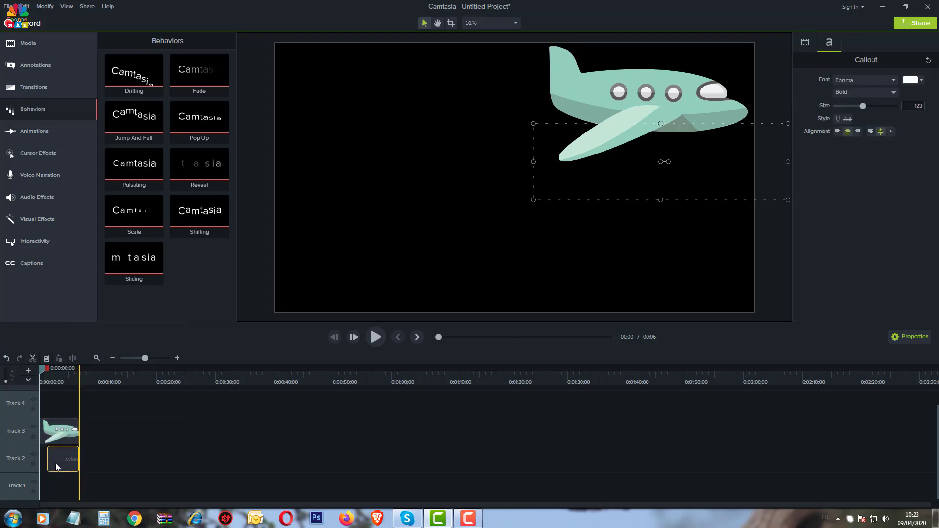
# Extend the beginning of the "Avion" clip on Track 2 back to 0 seconds, in line with the airplane clip.
pyautogui.click(70, 438)
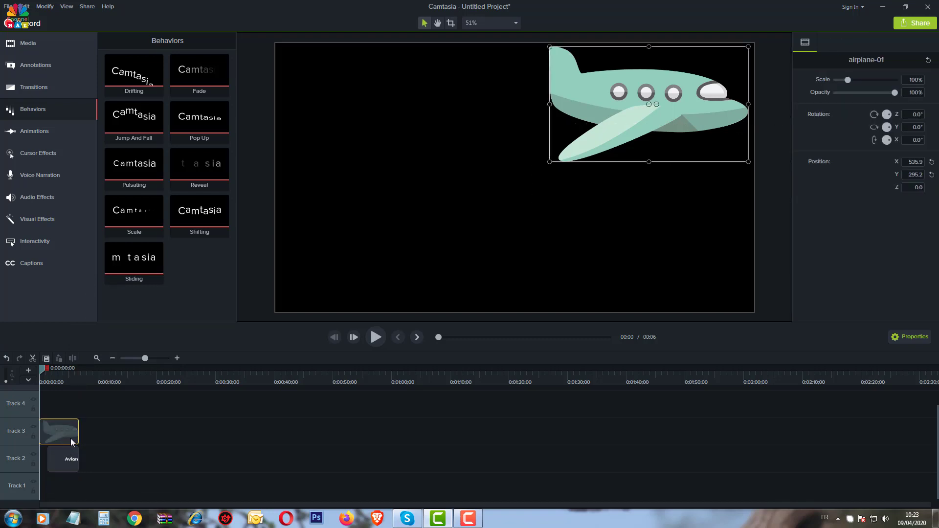
pyautogui.click(51, 459)
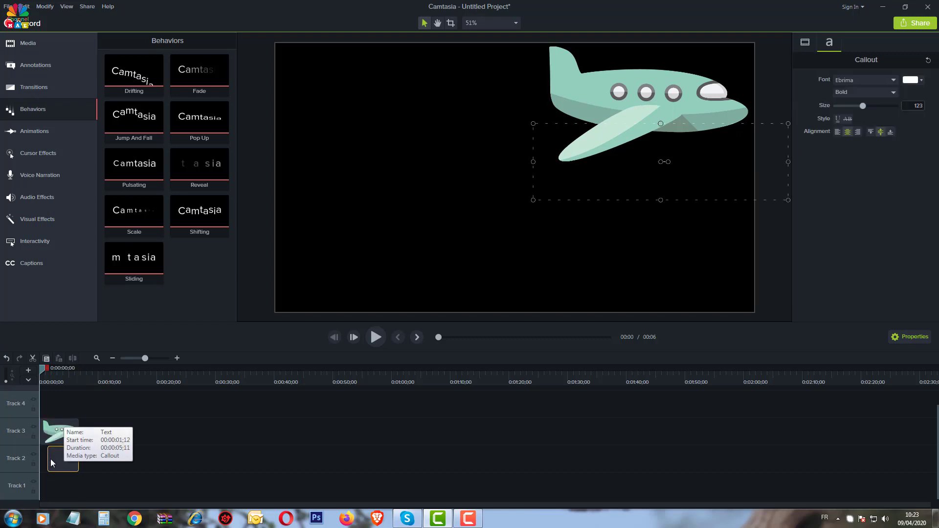
pyautogui.moveTo(46, 459); pyautogui.dragTo(38, 459)
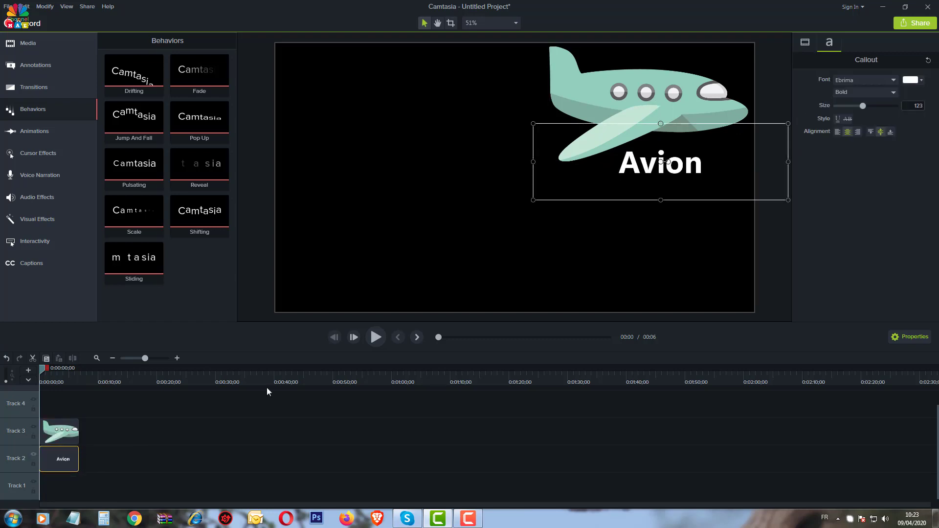
# Reposition the "Avion" caption at the horizontal centre of the canvas, below the airplane, and select the airplane icon.
pyautogui.moveTo(582, 185); pyautogui.dragTo(439, 213)
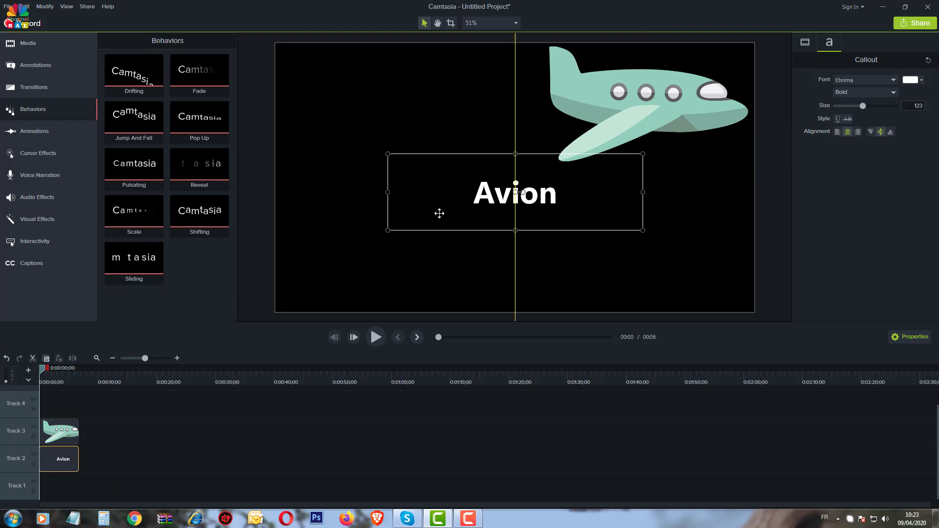
pyautogui.click(618, 114)
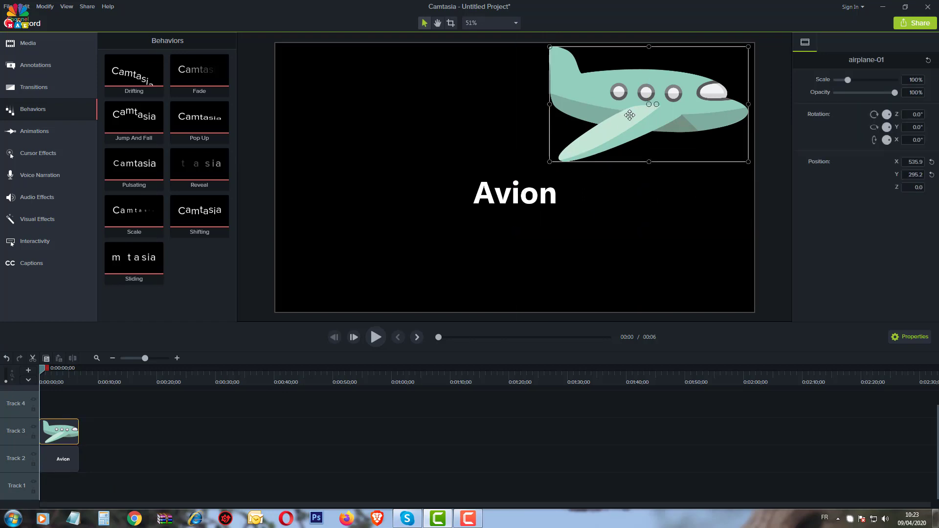